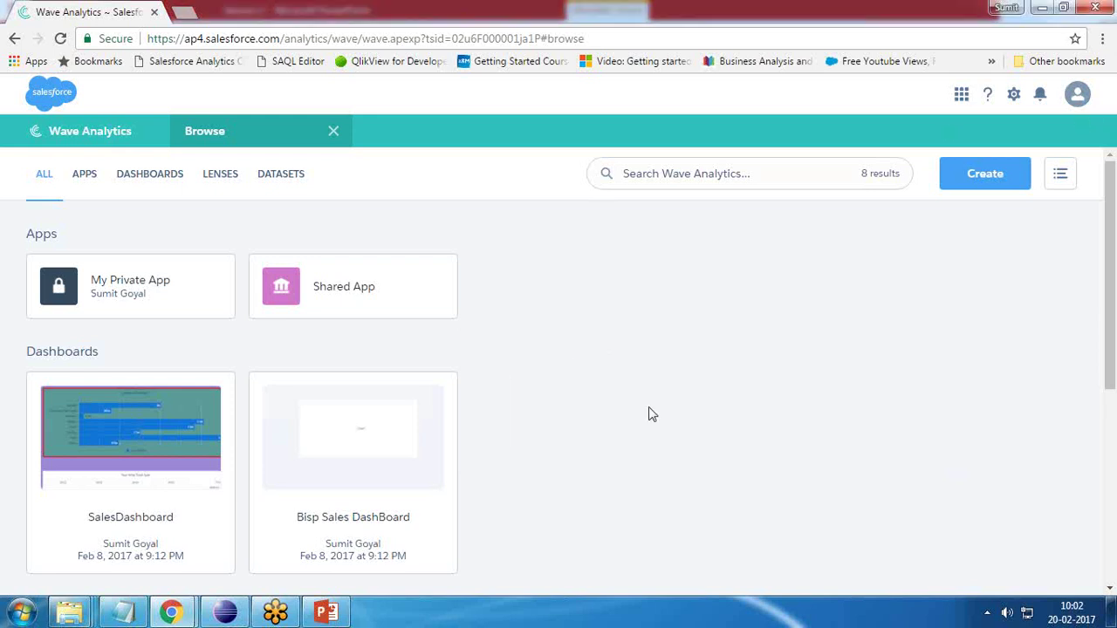
# - Open a new lens on the SalesDataset from the Datasets section of the Browse page
pyautogui.scroll(-4, 648, 414)
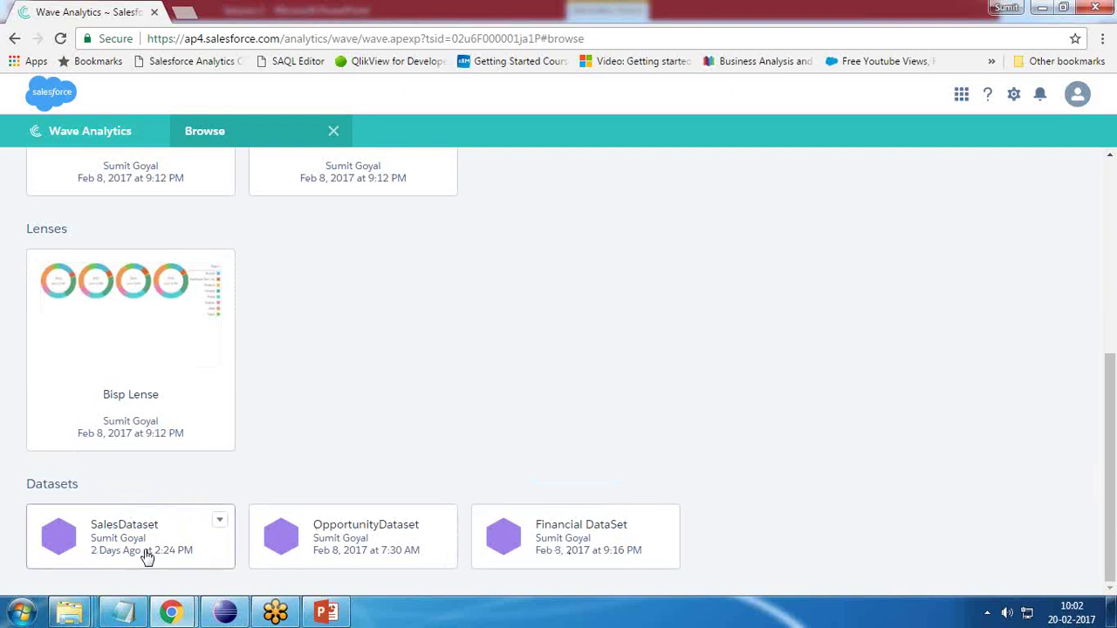
pyautogui.click(146, 540)
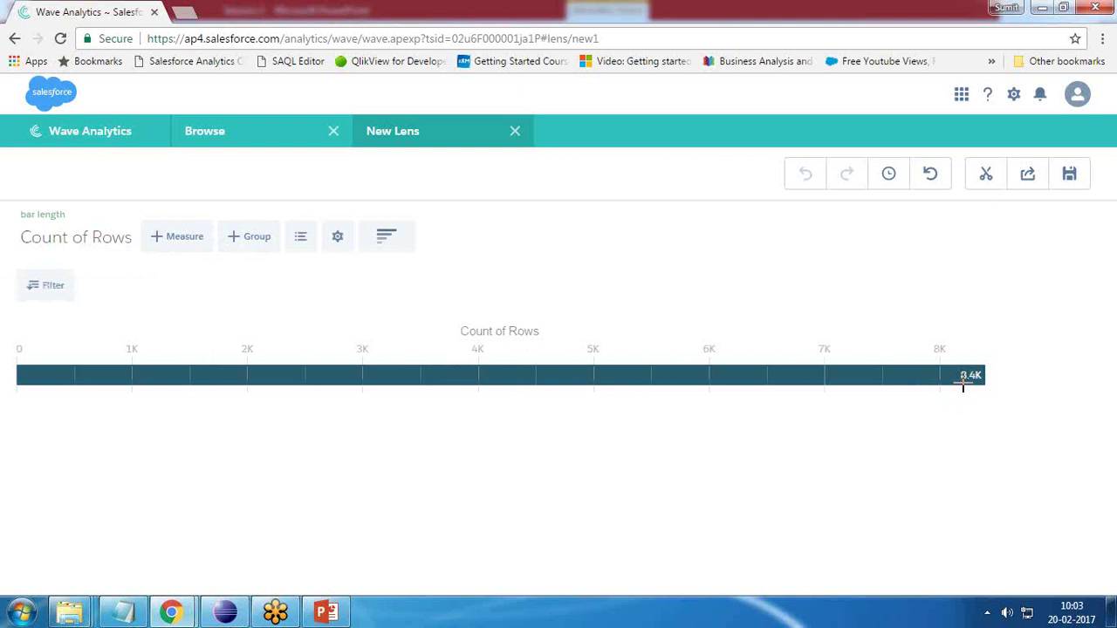
# - Read the exact Count of Rows total of 8,395 from the lens bar
pyautogui.moveTo(963, 384)
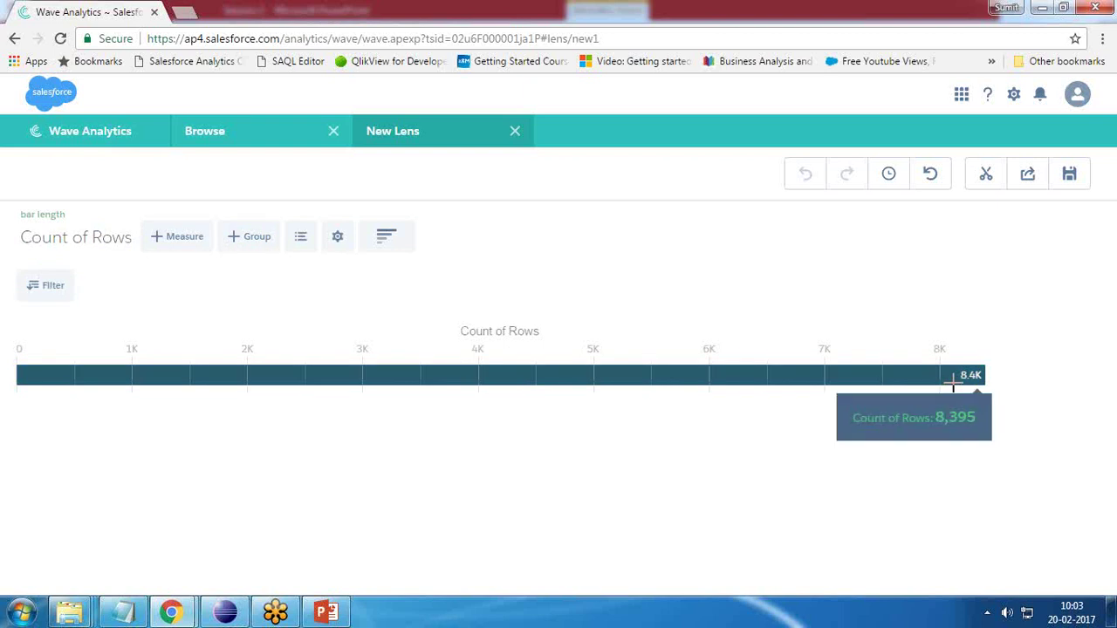
# - Change the lens measure from Count of Rows to Sum of Sales, about 15M
pyautogui.click(46, 240)
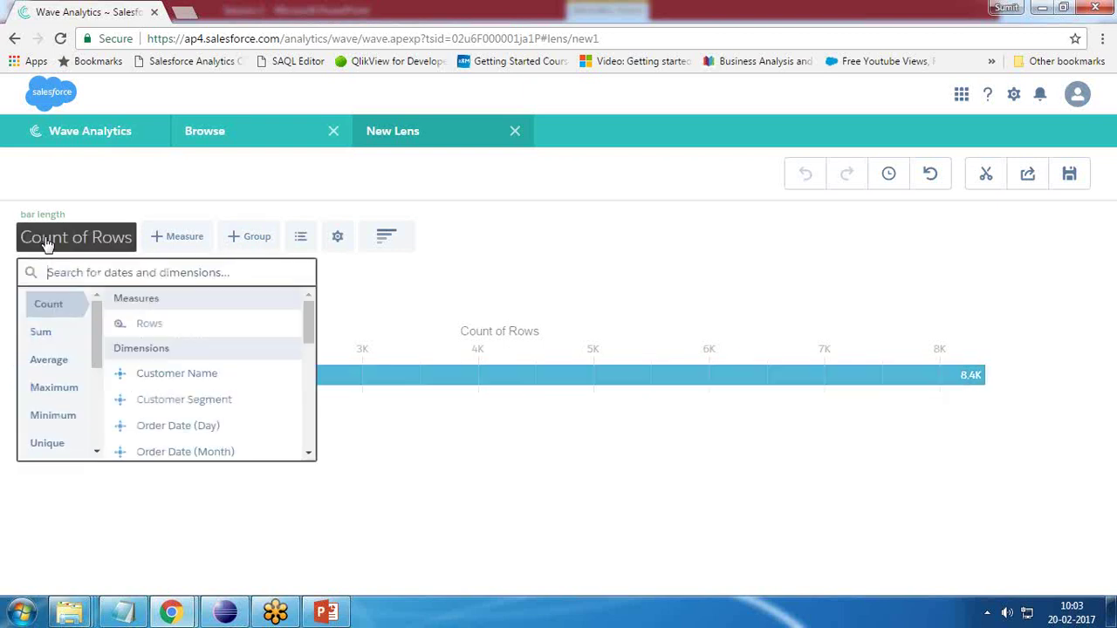
pyautogui.click(45, 336)
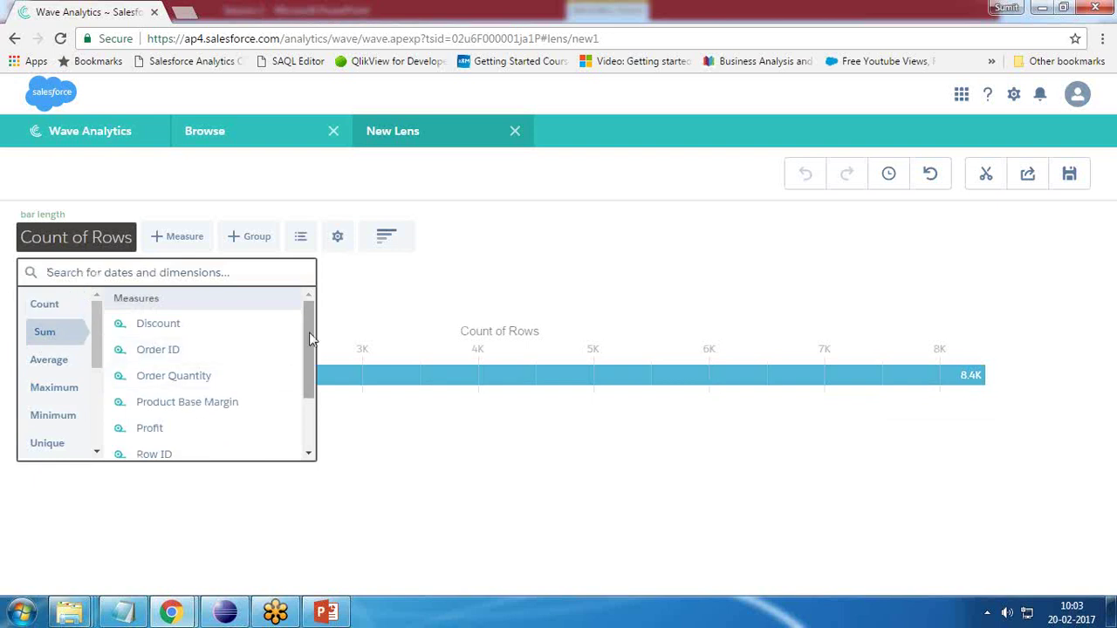
pyautogui.moveTo(309, 349); pyautogui.dragTo(309, 397)
pyautogui.click(148, 395)
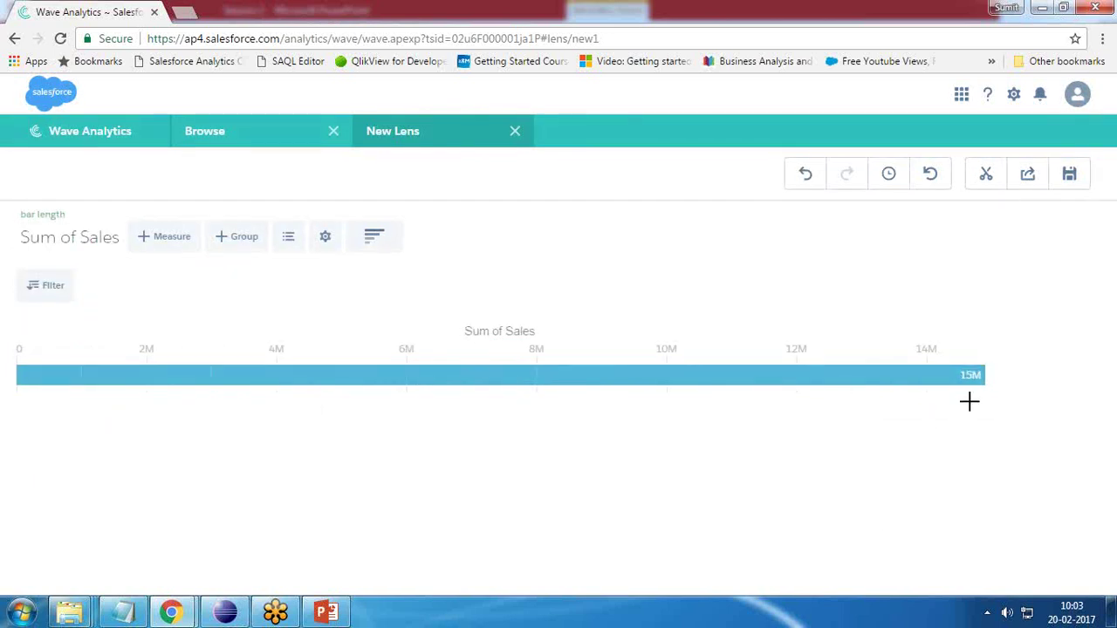
pyautogui.moveTo(960, 374)
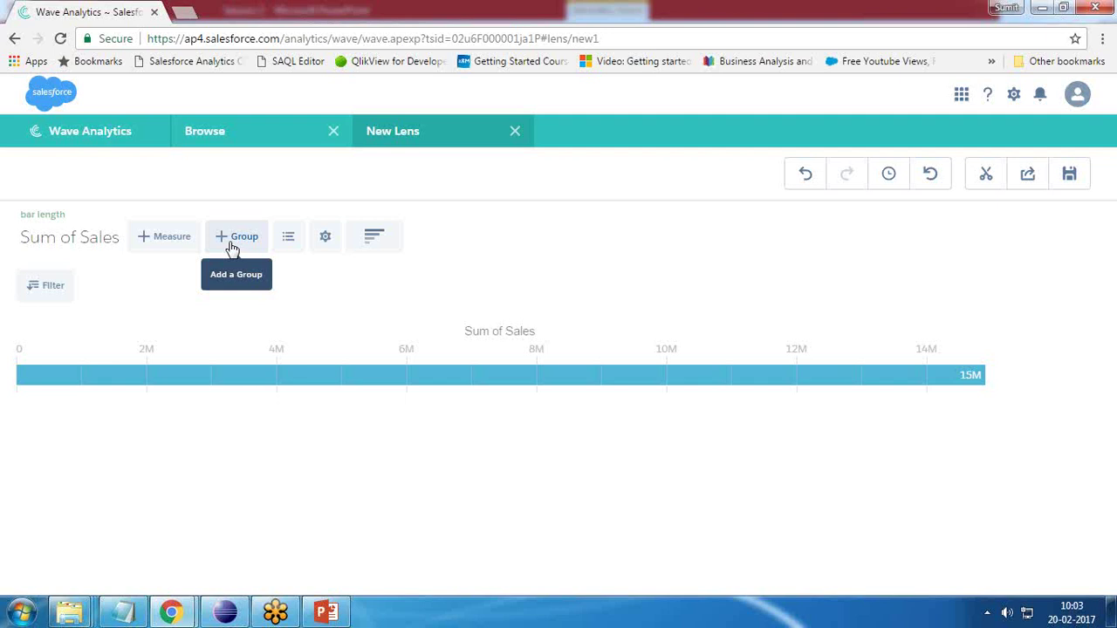
# - Clip the lens to a new dashboard with the display label 'Total Sales'
pyautogui.click(987, 177)
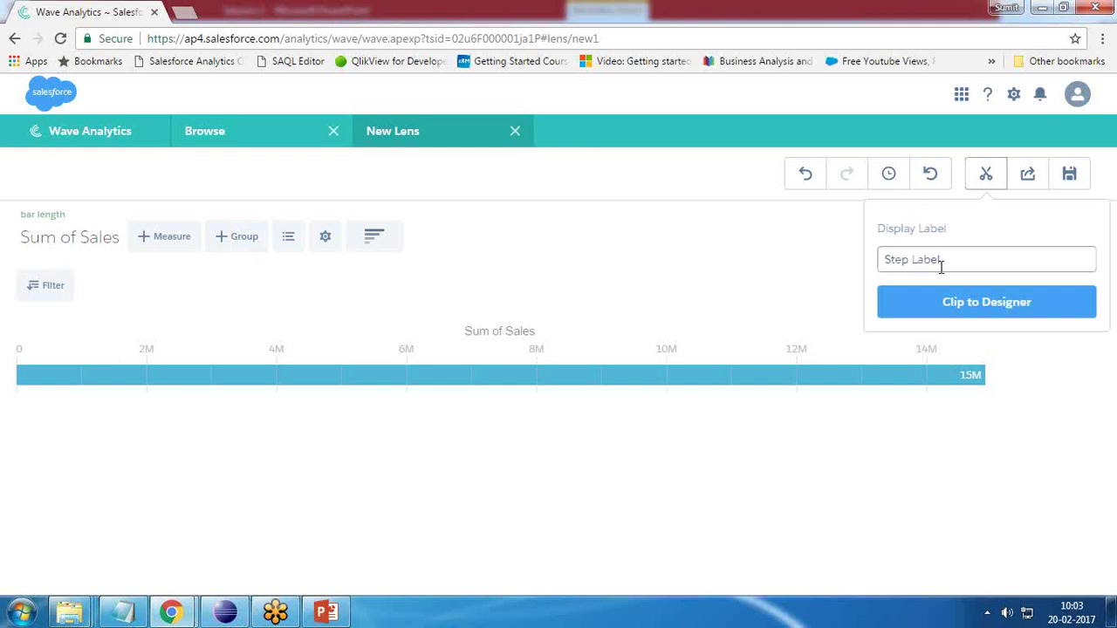
pyautogui.write('Total Sales')
pyautogui.click(960, 314)
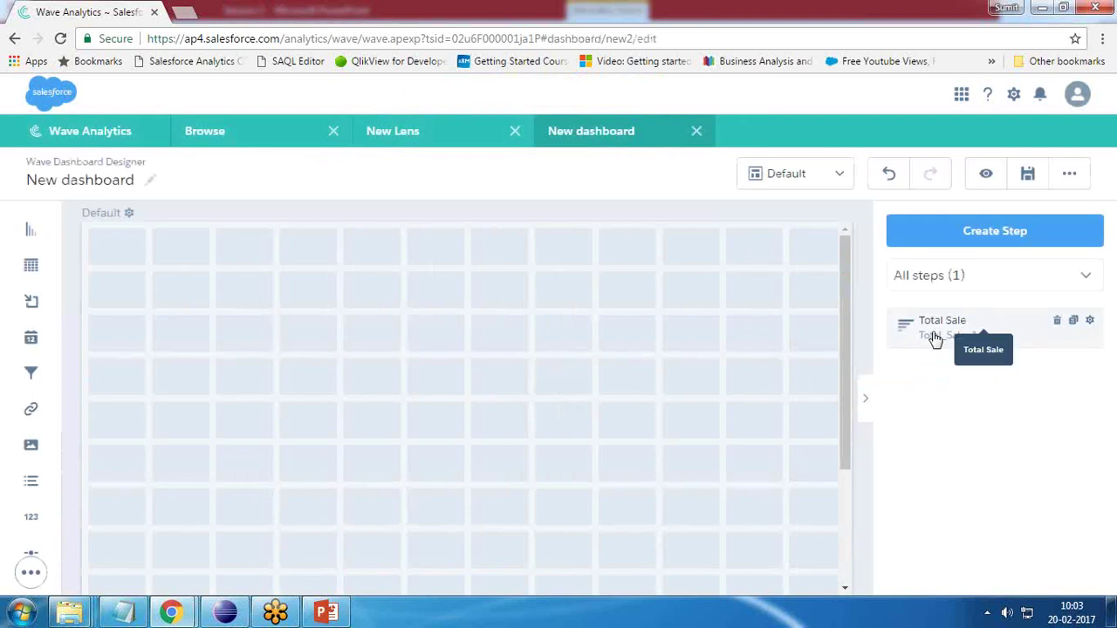
pyautogui.click(403, 136)
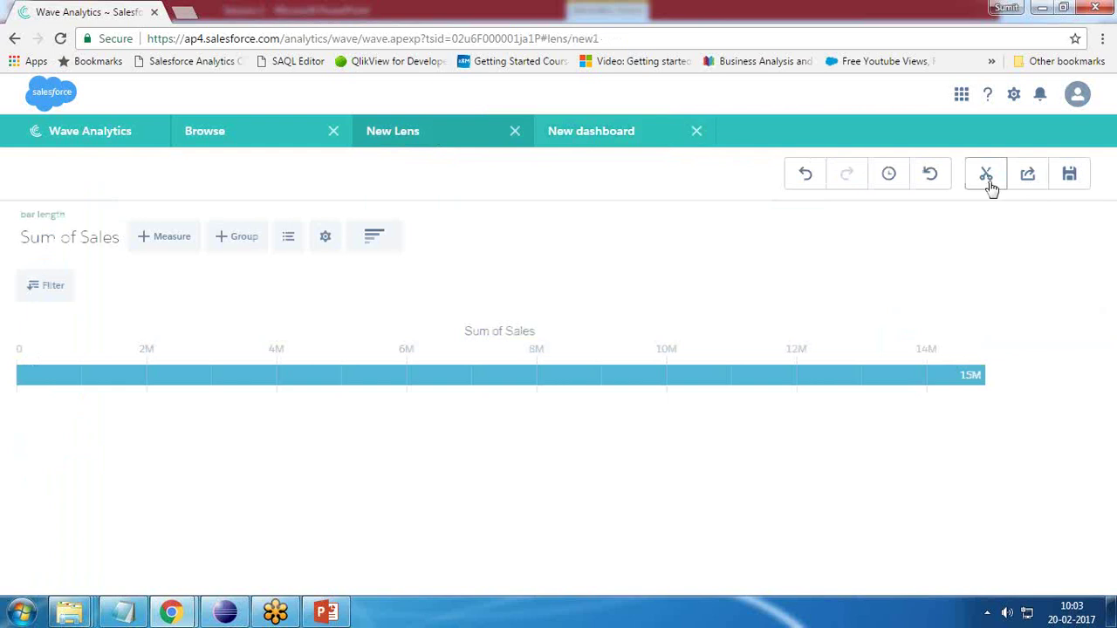
pyautogui.click(599, 131)
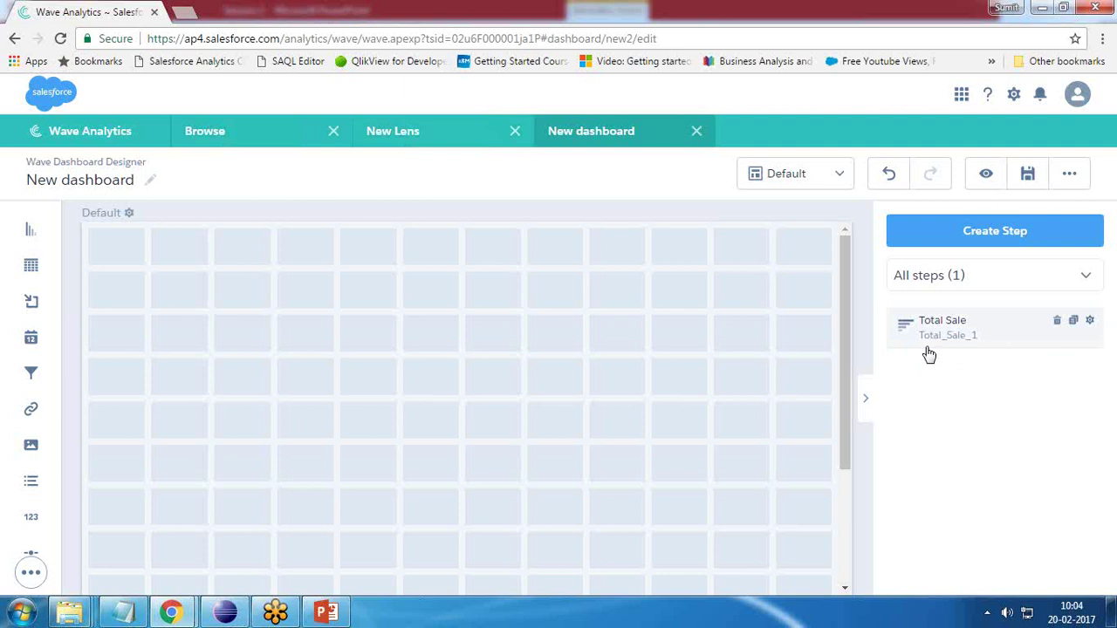
pyautogui.hotkey('ctrl', 'e')
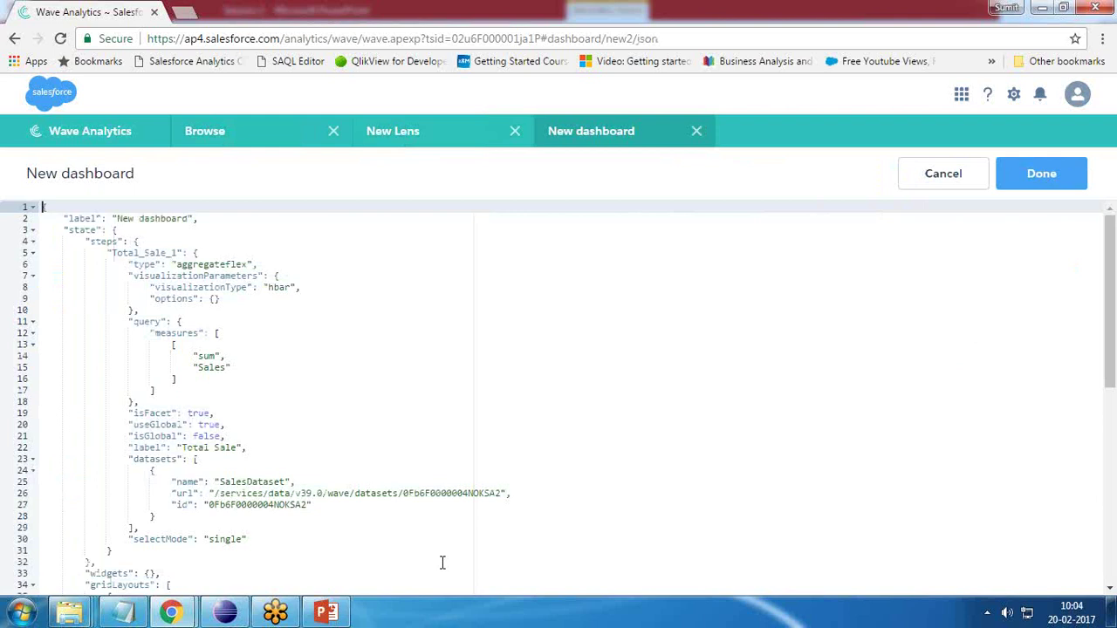
pyautogui.moveTo(112, 253); pyautogui.dragTo(174, 253)
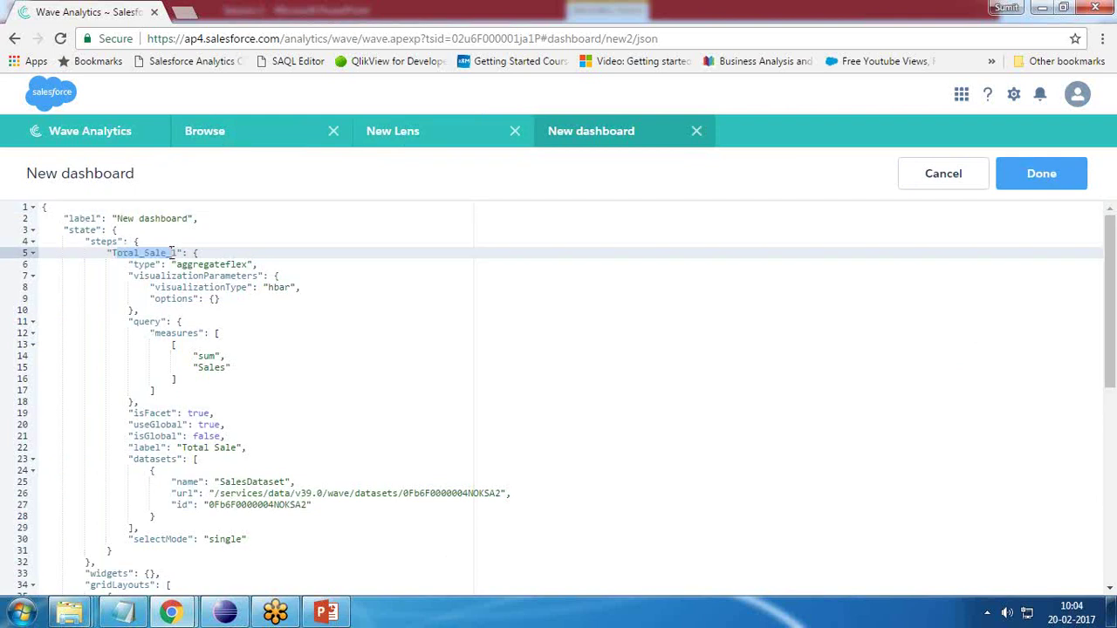
pyautogui.scroll(-5, 379, 468)
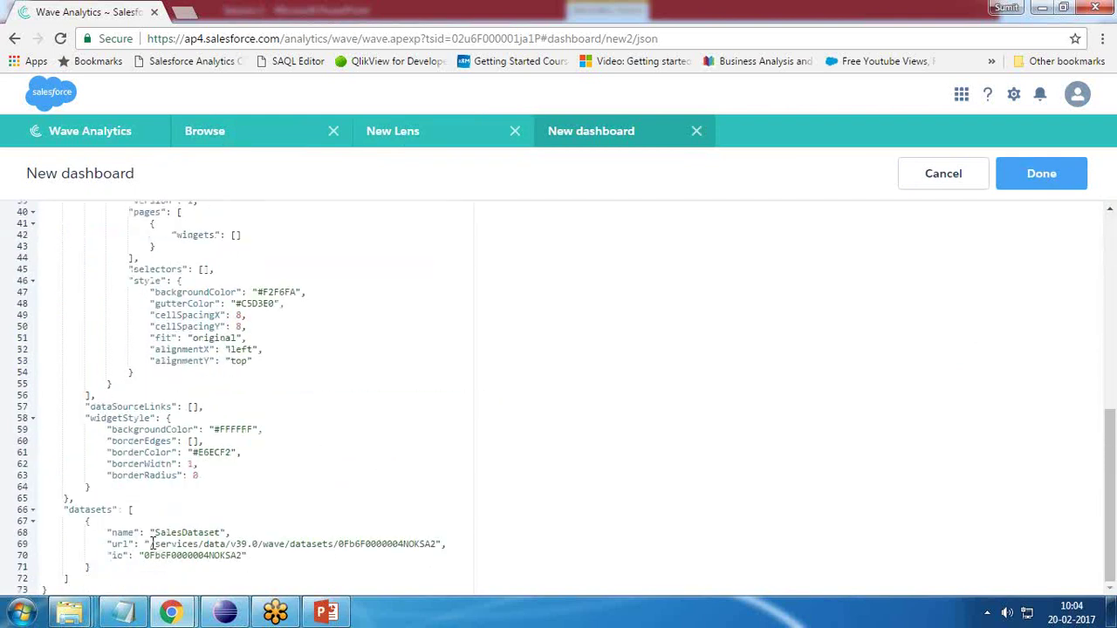
pyautogui.scroll(1, 153, 533)
pyautogui.click(87, 241)
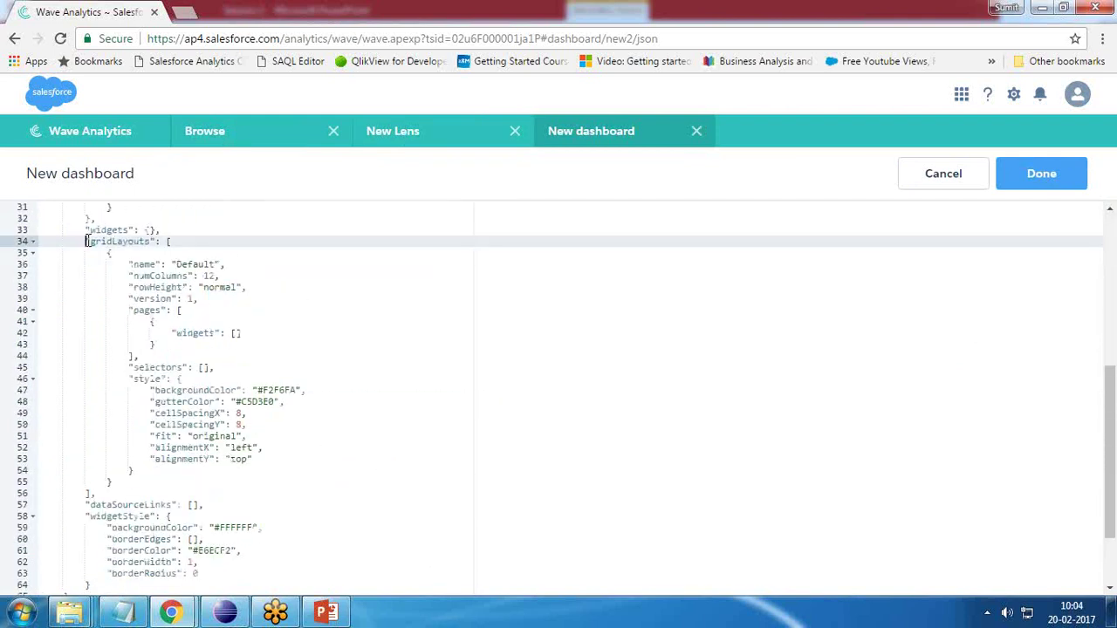
pyautogui.click(201, 310)
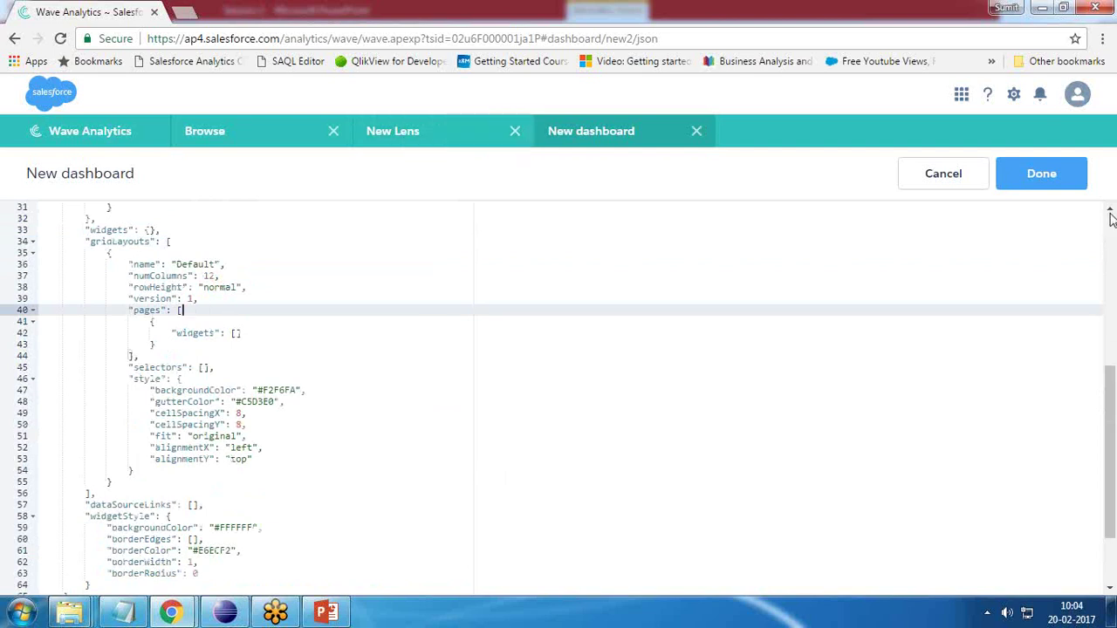
pyautogui.click(1077, 185)
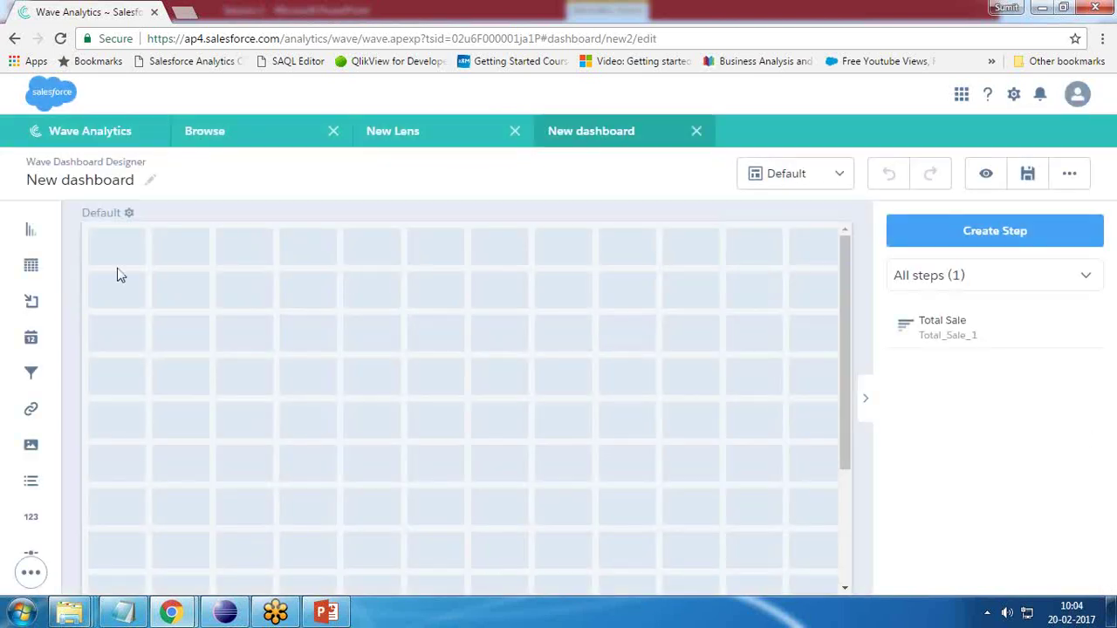
# - Filter the lens to Sales between 10,000 and 50,000, cutting Sum of Sales to about 4.7M
pyautogui.click(425, 139)
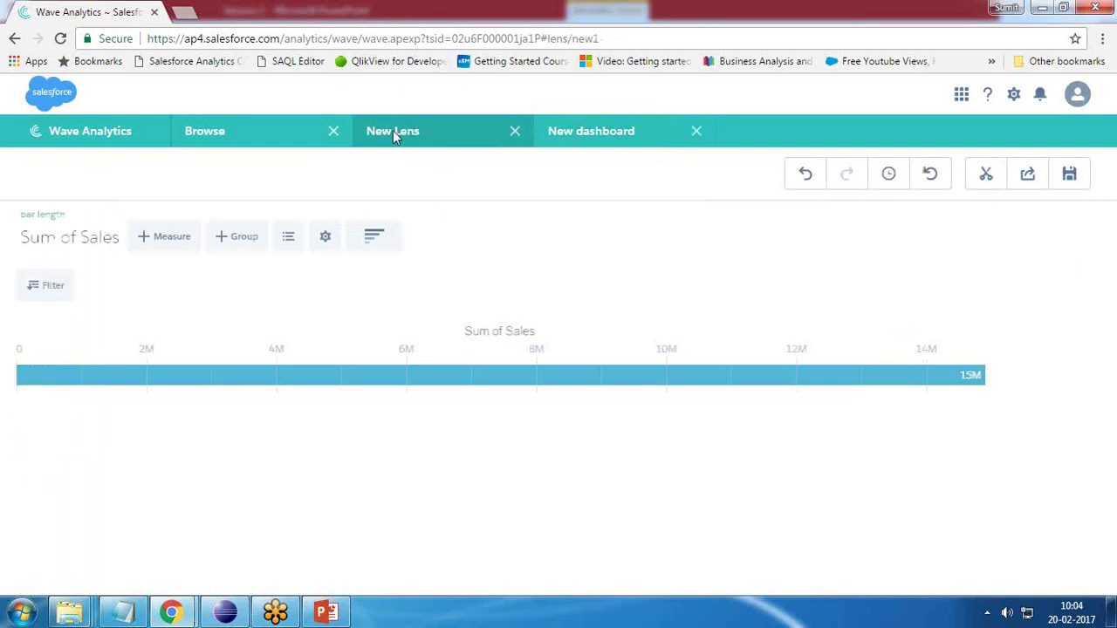
pyautogui.click(45, 292)
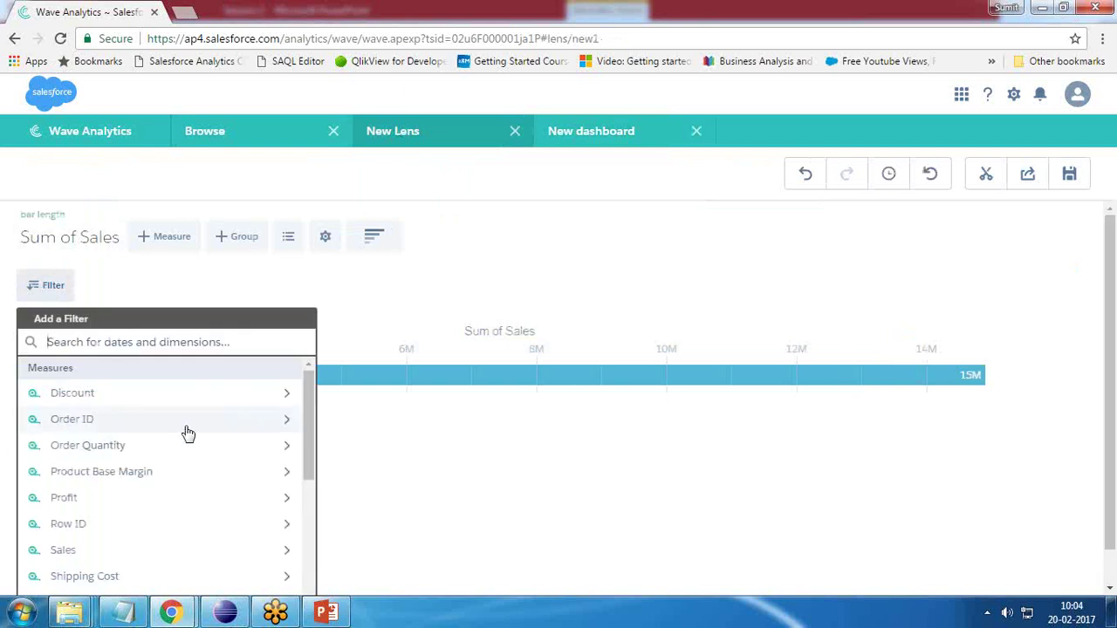
pyautogui.scroll(-3, 302, 471)
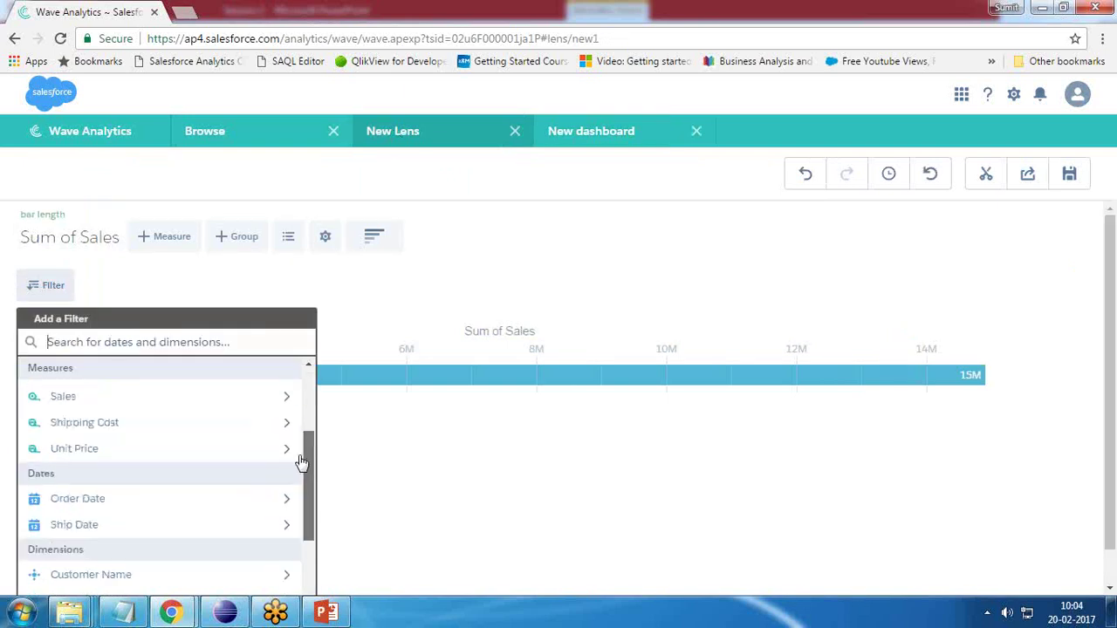
pyautogui.click(282, 412)
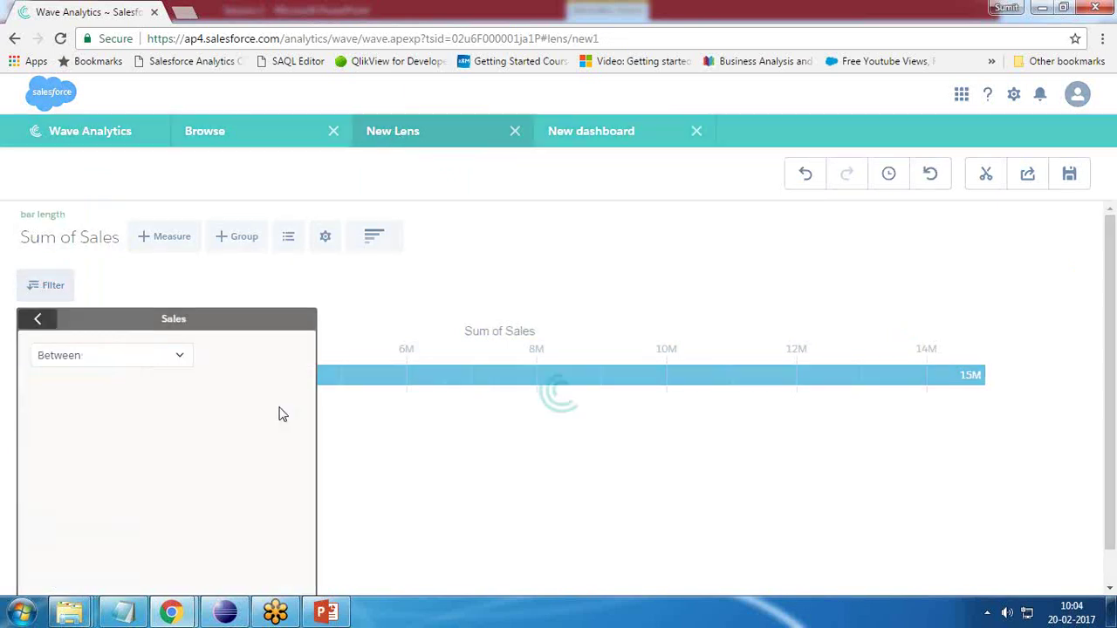
pyautogui.moveTo(69, 408); pyautogui.dragTo(37, 411)
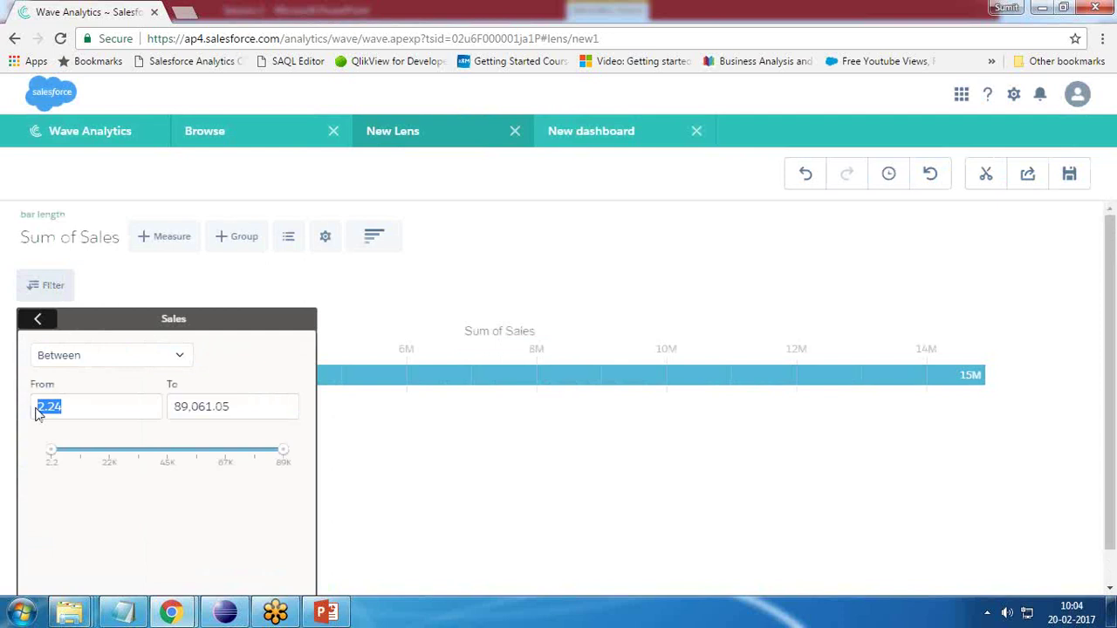
pyautogui.write('10000')
pyautogui.press('Tab')
pyautogui.write('50,000')
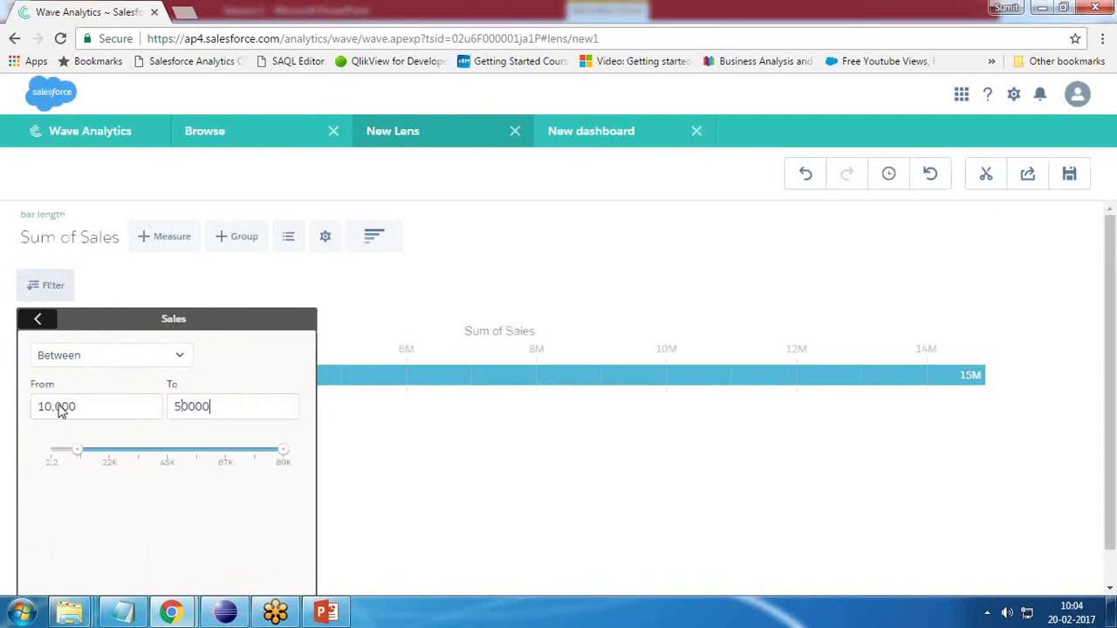
pyautogui.click(147, 496)
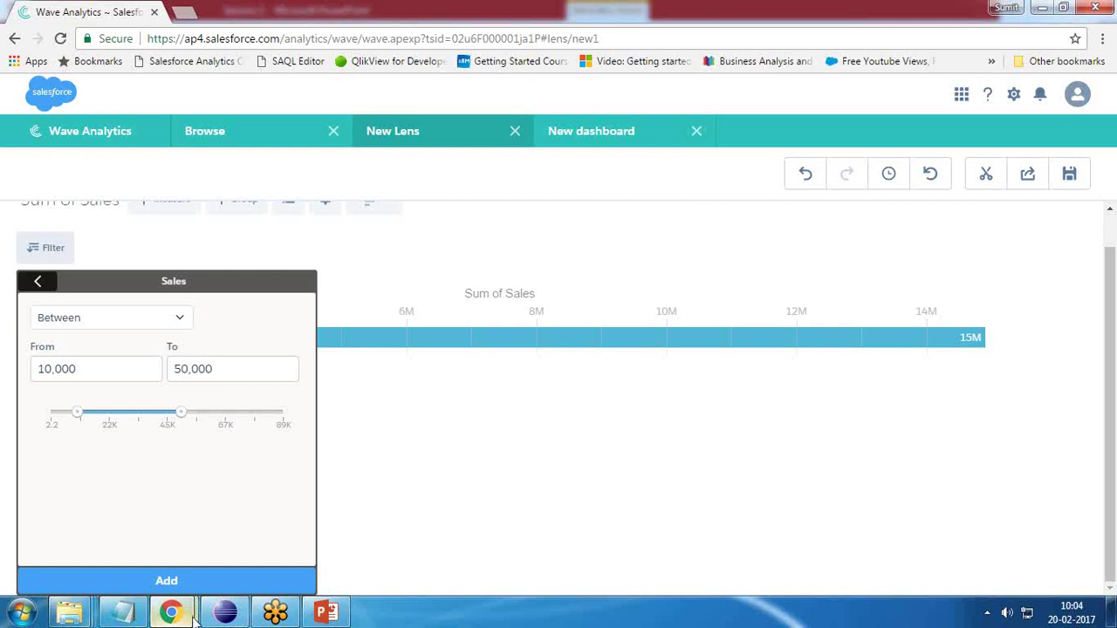
pyautogui.click(179, 583)
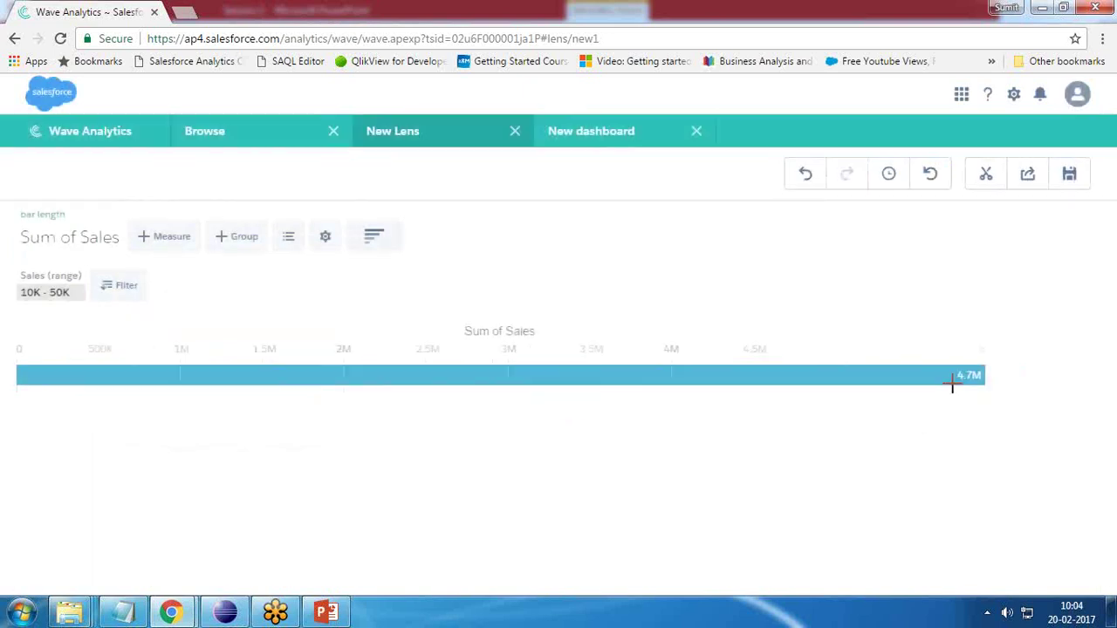
pyautogui.moveTo(967, 384)
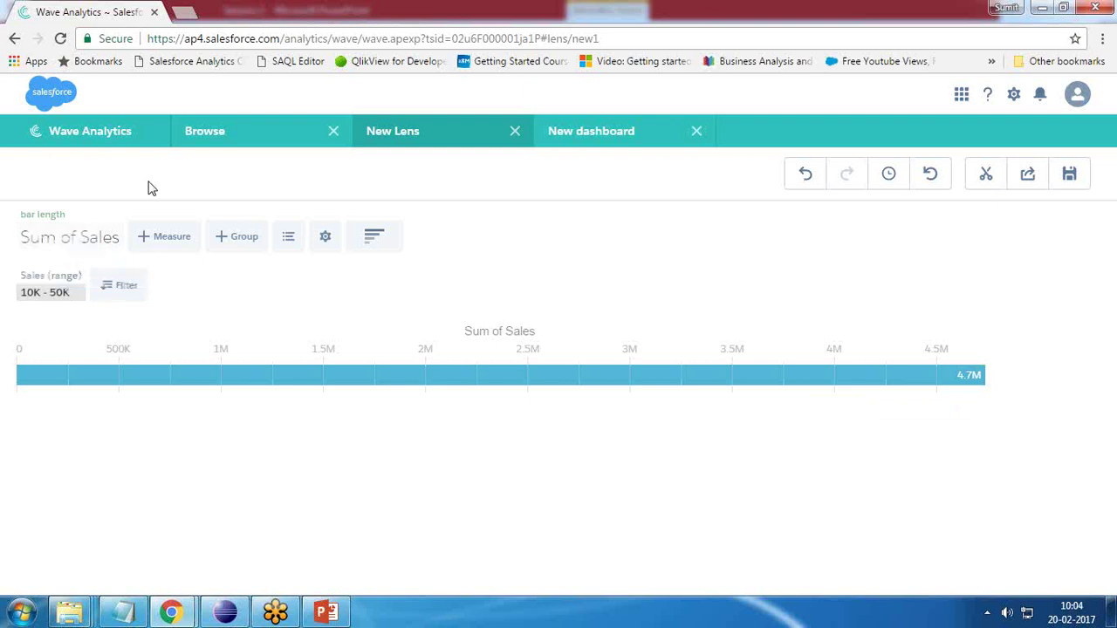
# - Clip the filtered lens to the dashboard designer with the label 'Filter'
pyautogui.click(975, 181)
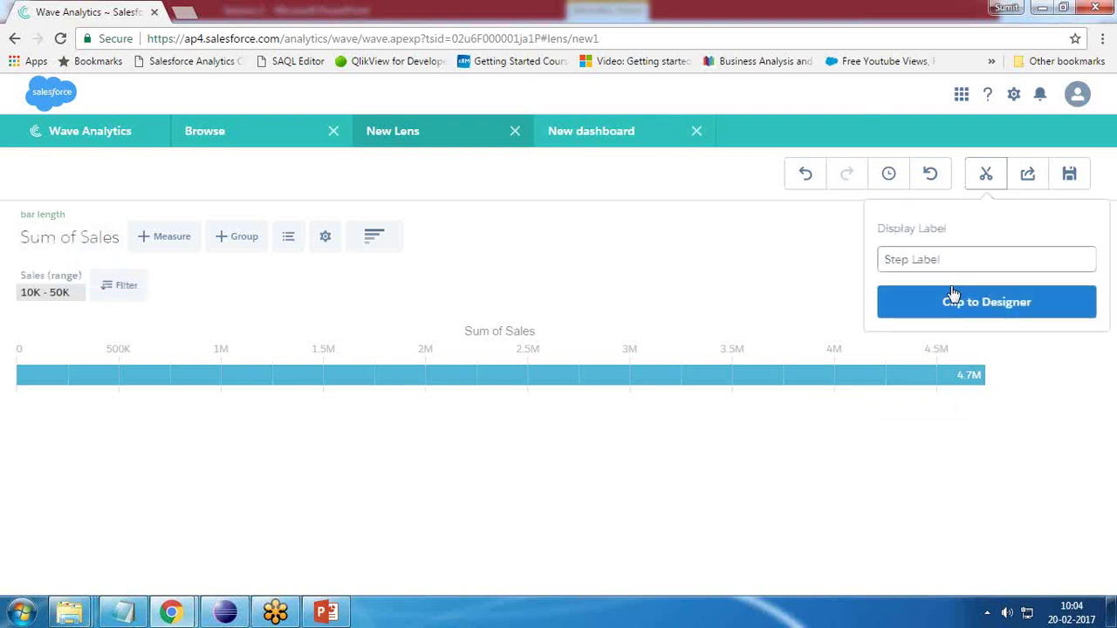
pyautogui.write('Filter1')
pyautogui.click(977, 303)
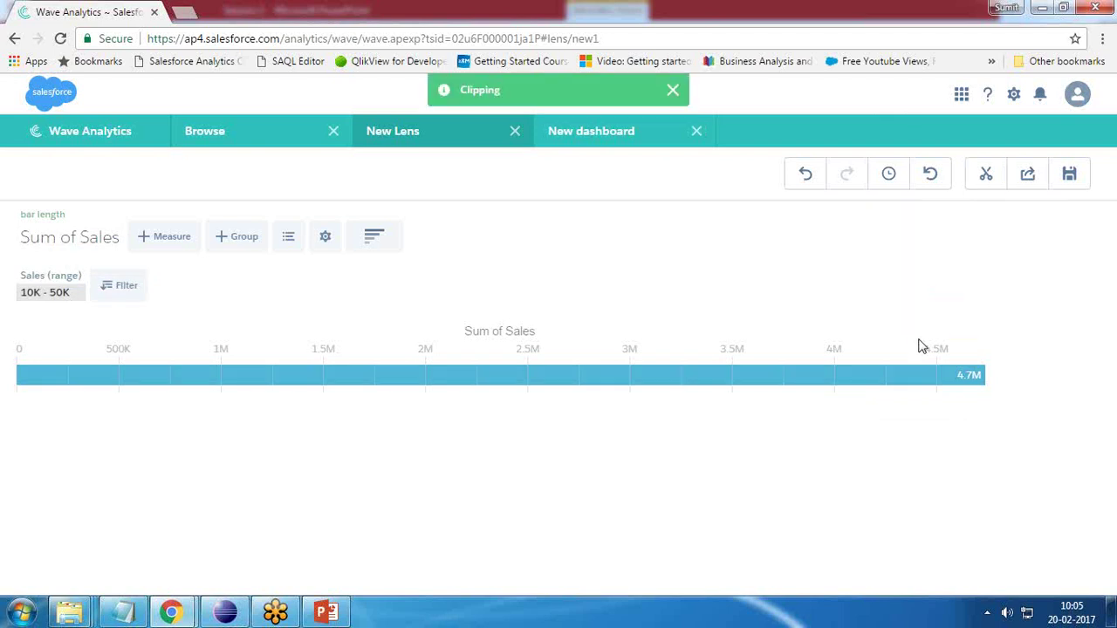
pyautogui.click(583, 132)
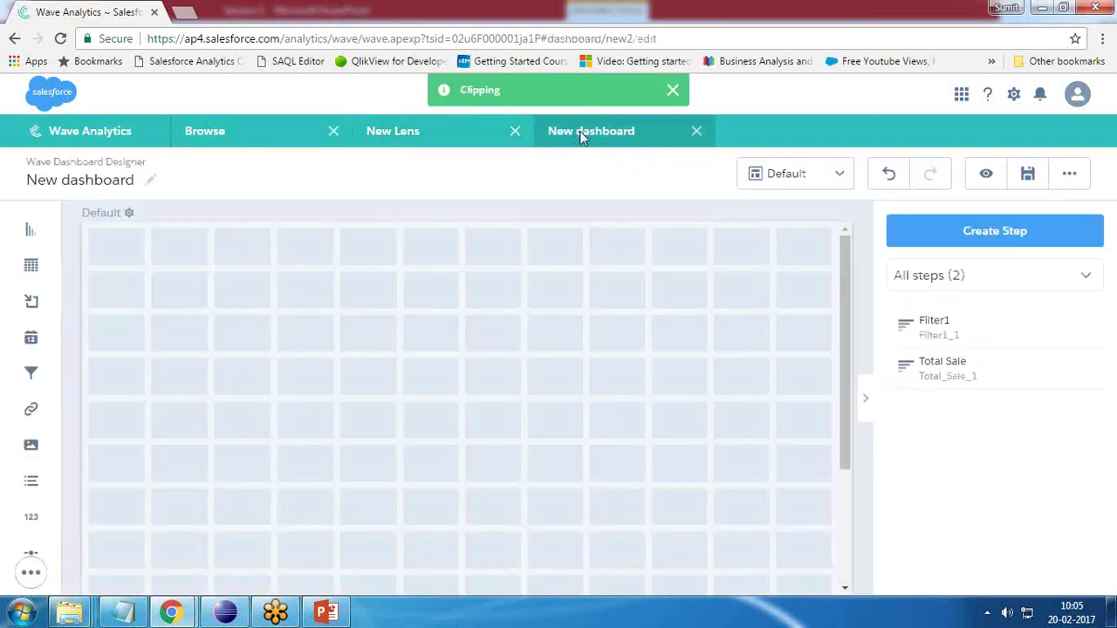
# - Place the Total Sale step on the grid, then delete that chart widget
pyautogui.moveTo(943, 361); pyautogui.dragTo(696, 417)
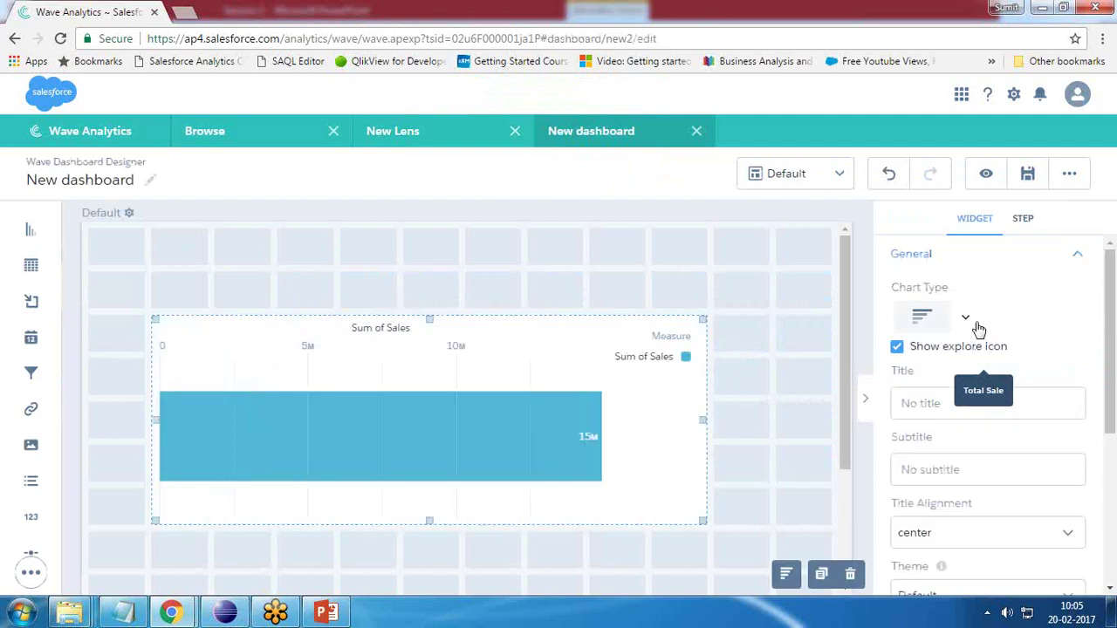
pyautogui.click(840, 369)
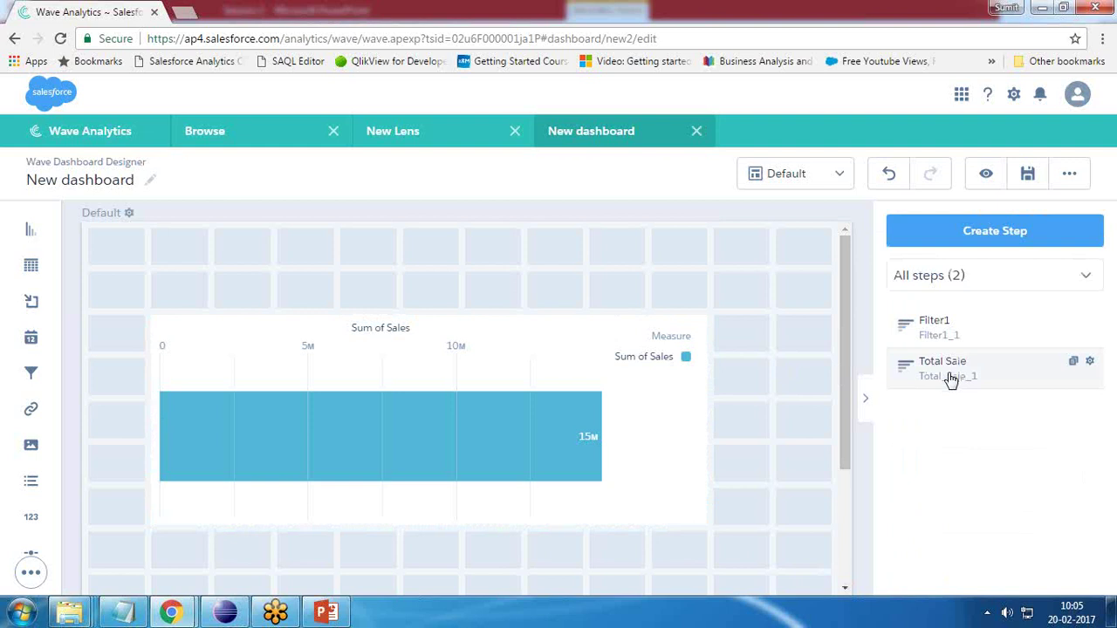
pyautogui.click(511, 436)
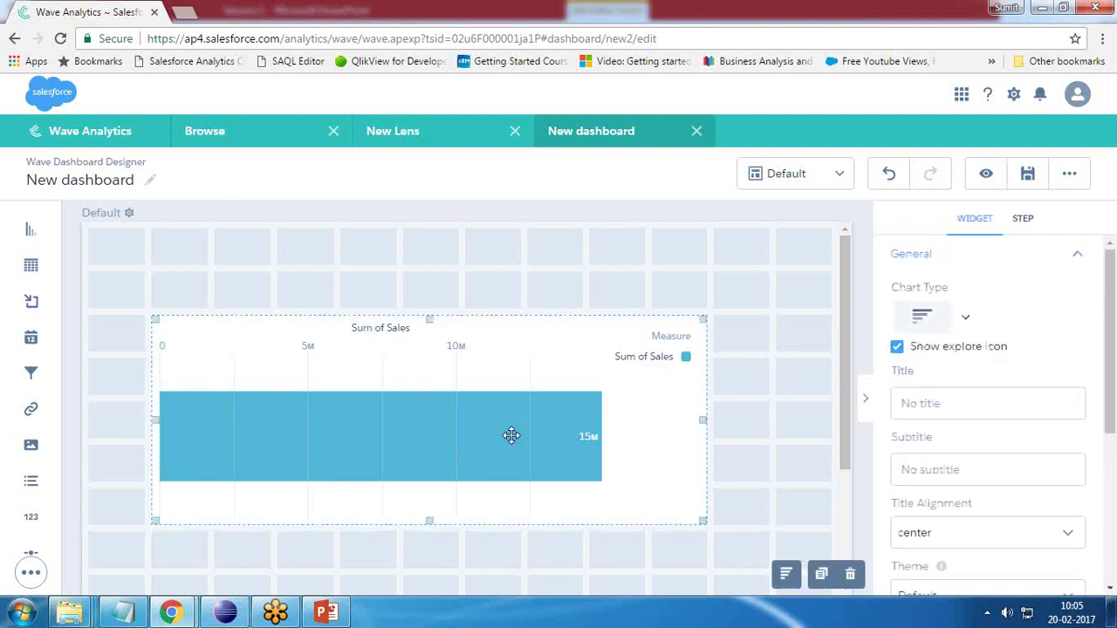
pyautogui.press('Delete')
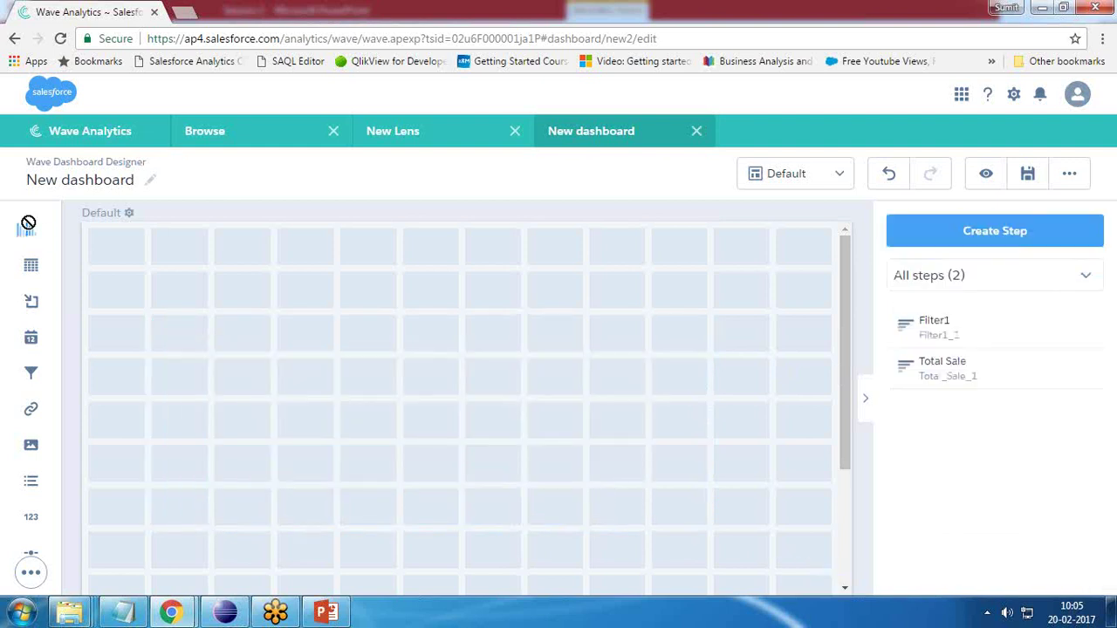
# - Add a new, wider chart widget and fill it with the Total Sale step
pyautogui.moveTo(30, 228); pyautogui.dragTo(232, 402)
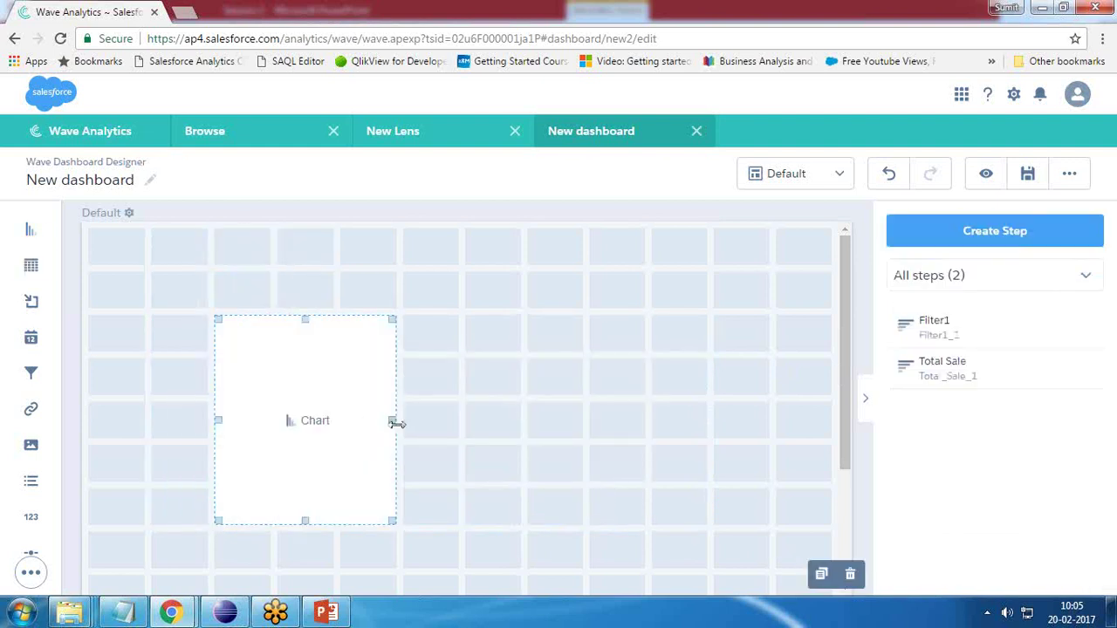
pyautogui.moveTo(393, 421); pyautogui.dragTo(576, 428)
pyautogui.moveTo(960, 375); pyautogui.dragTo(458, 404)
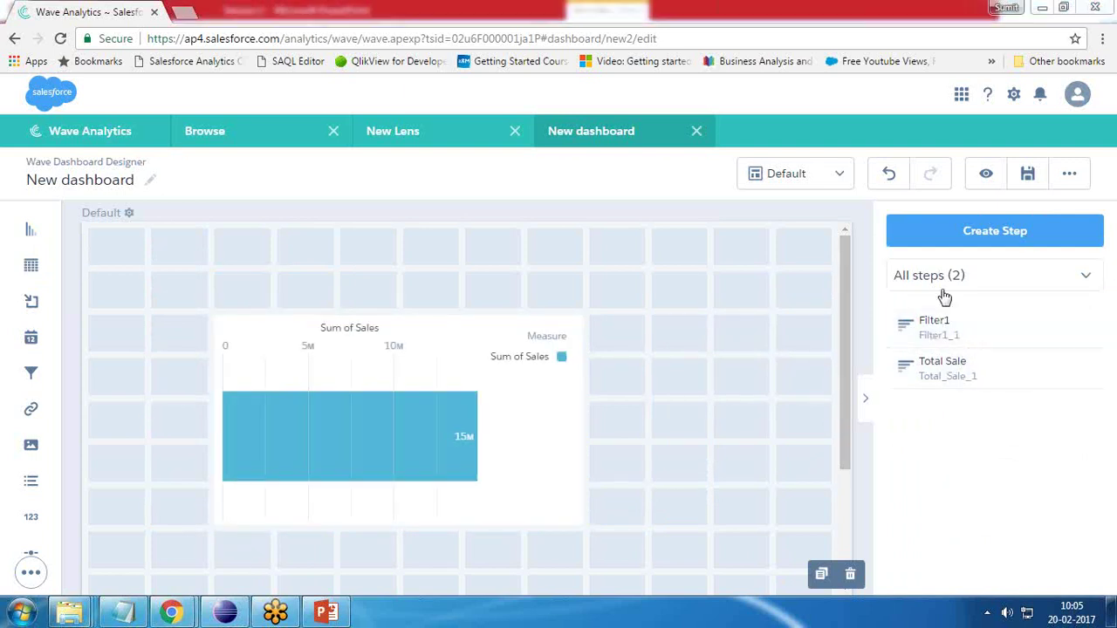
# - Change the Total Sale chart type from bar to Donut, showing Sum of Sales at 15M
pyautogui.click(491, 371)
pyautogui.click(965, 321)
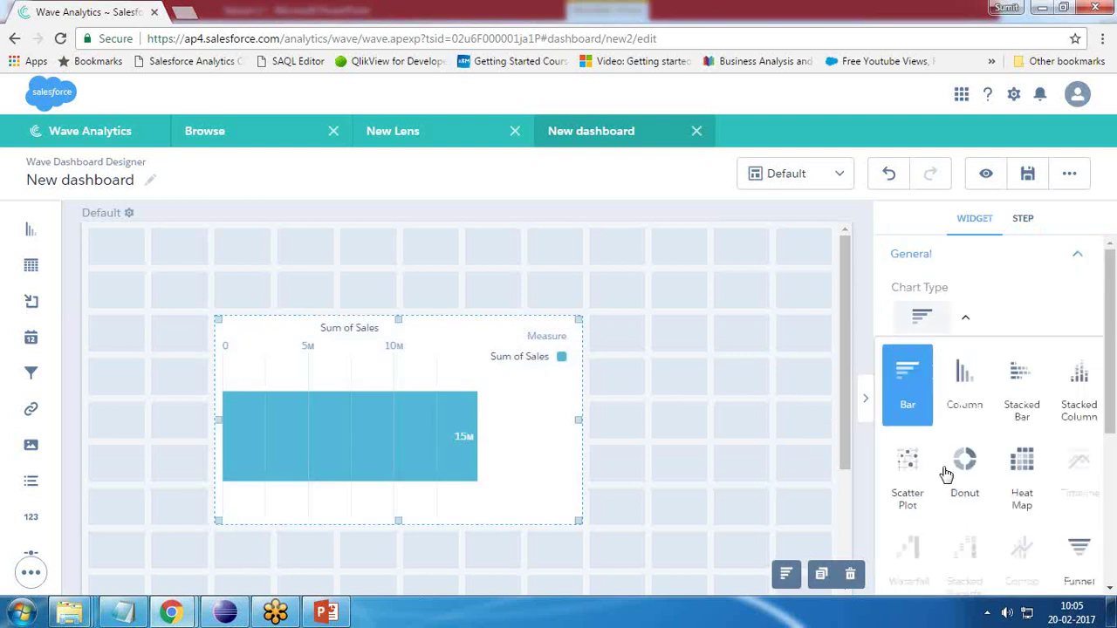
pyautogui.click(960, 476)
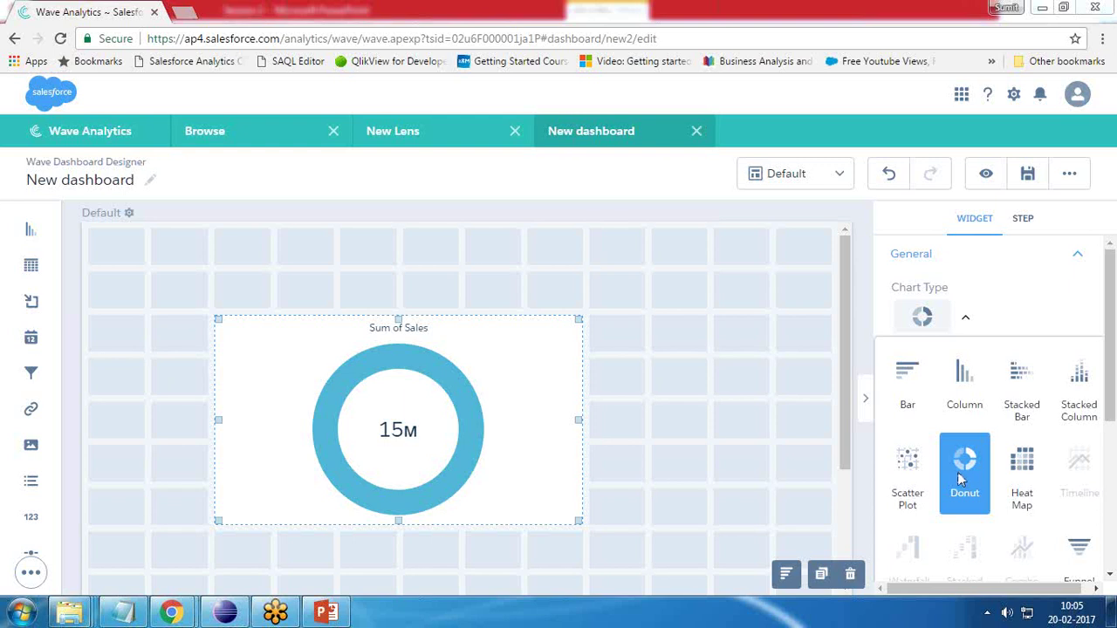
pyautogui.click(869, 463)
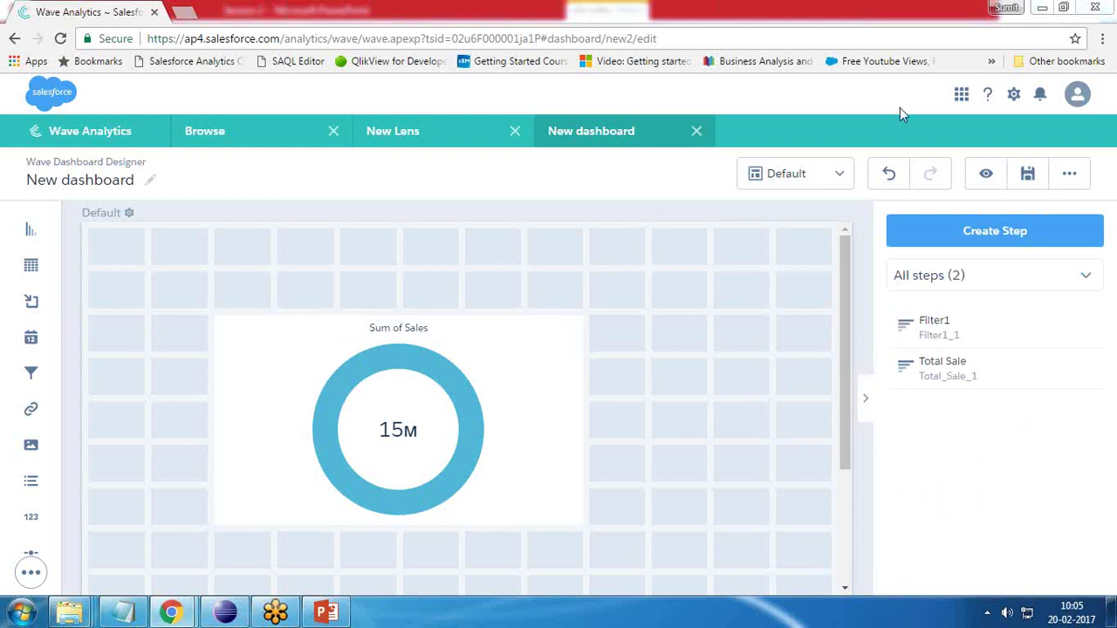
# - Add a global filter widget to the grid and drop the Filter1 step onto the dashboard
pyautogui.click(393, 131)
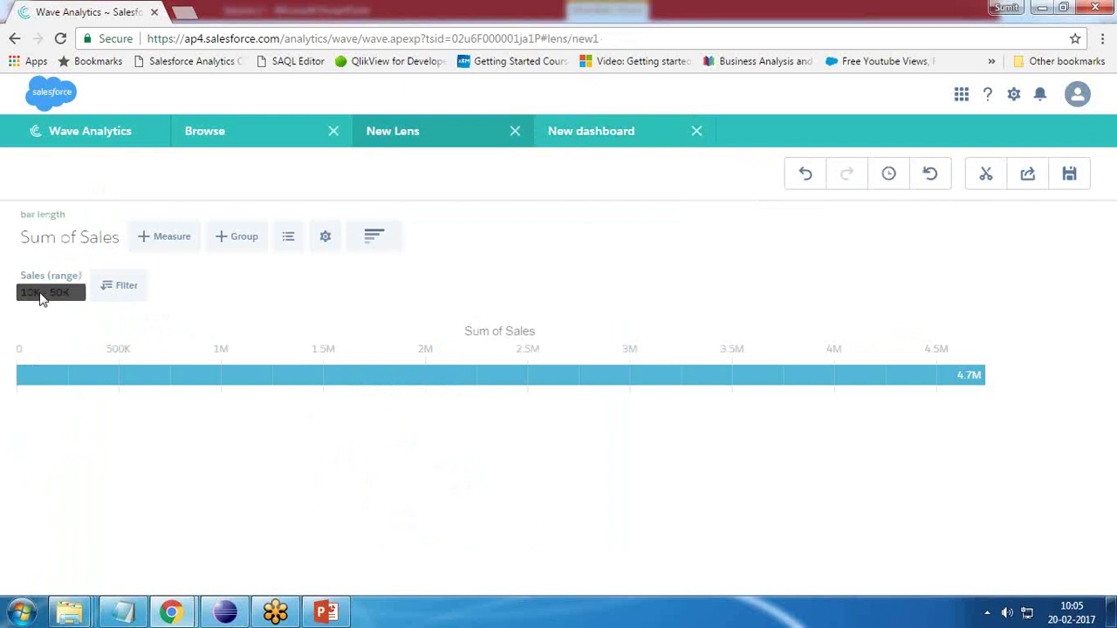
pyautogui.click(559, 131)
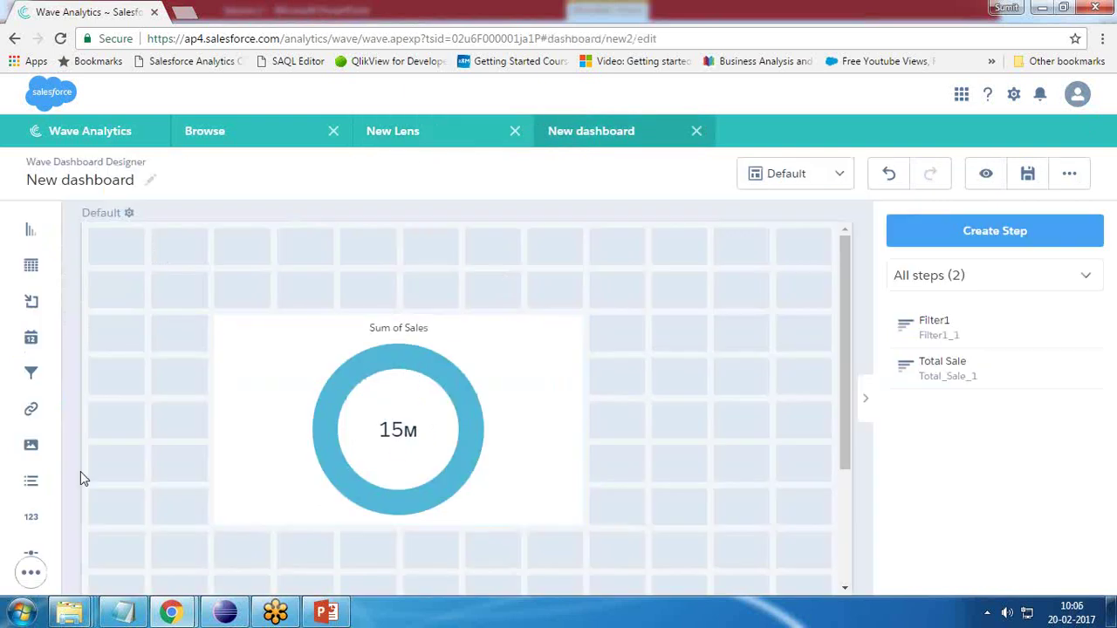
pyautogui.moveTo(30, 375); pyautogui.dragTo(227, 287)
pyautogui.moveTo(316, 262); pyautogui.dragTo(310, 247)
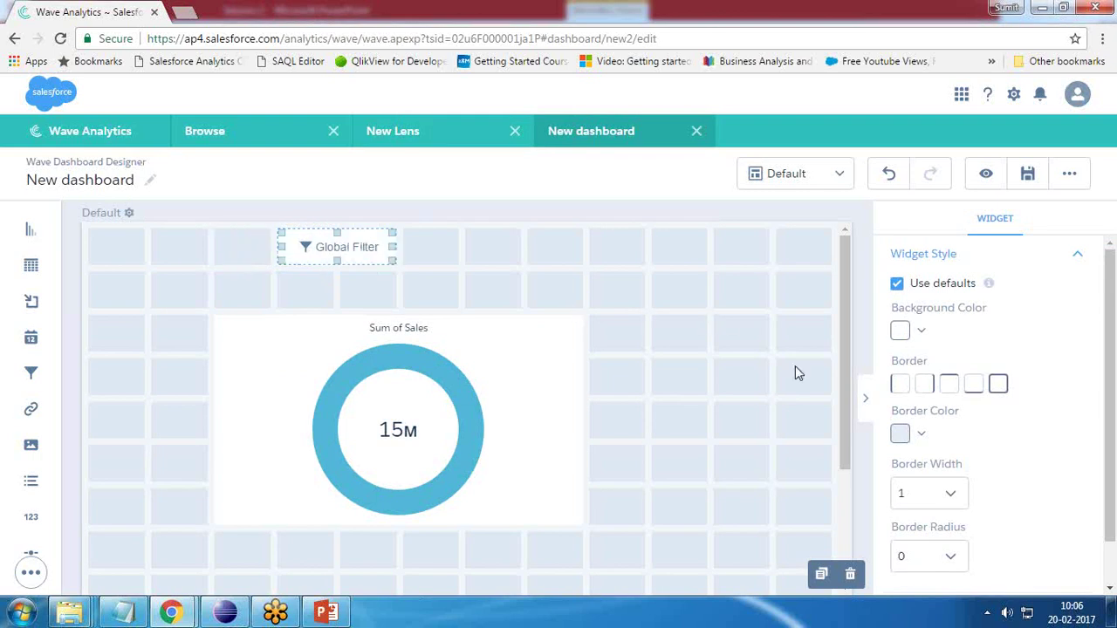
pyautogui.click(591, 289)
pyautogui.moveTo(937, 334); pyautogui.dragTo(332, 253)
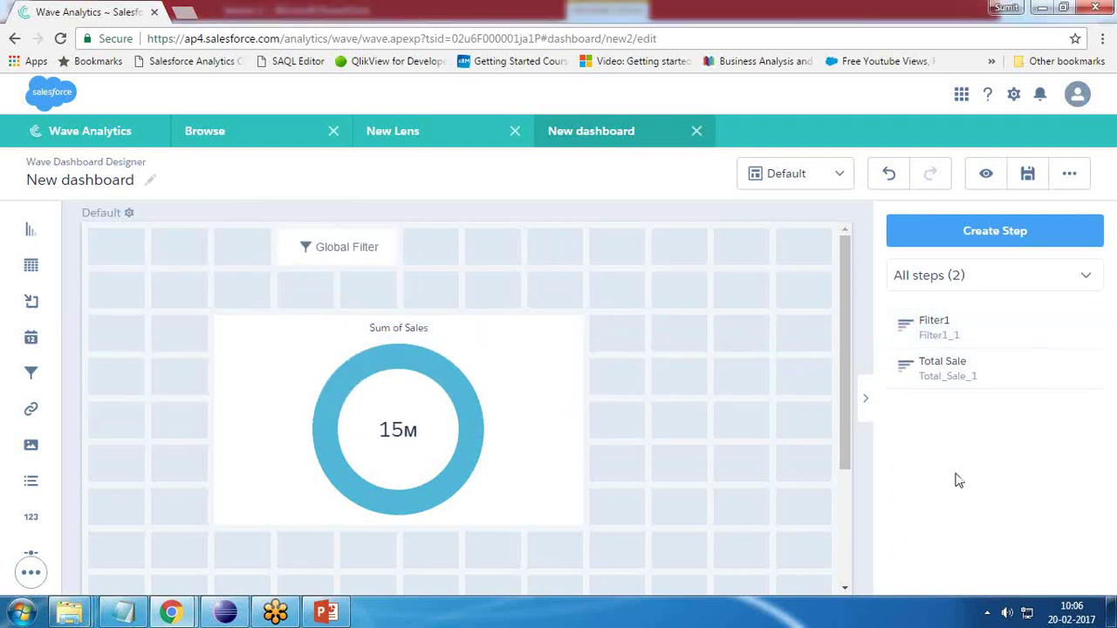
# - Attach Filter1 to a global filter above the donut, cutting it to 4.7M
pyautogui.moveTo(33, 375); pyautogui.dragTo(374, 253)
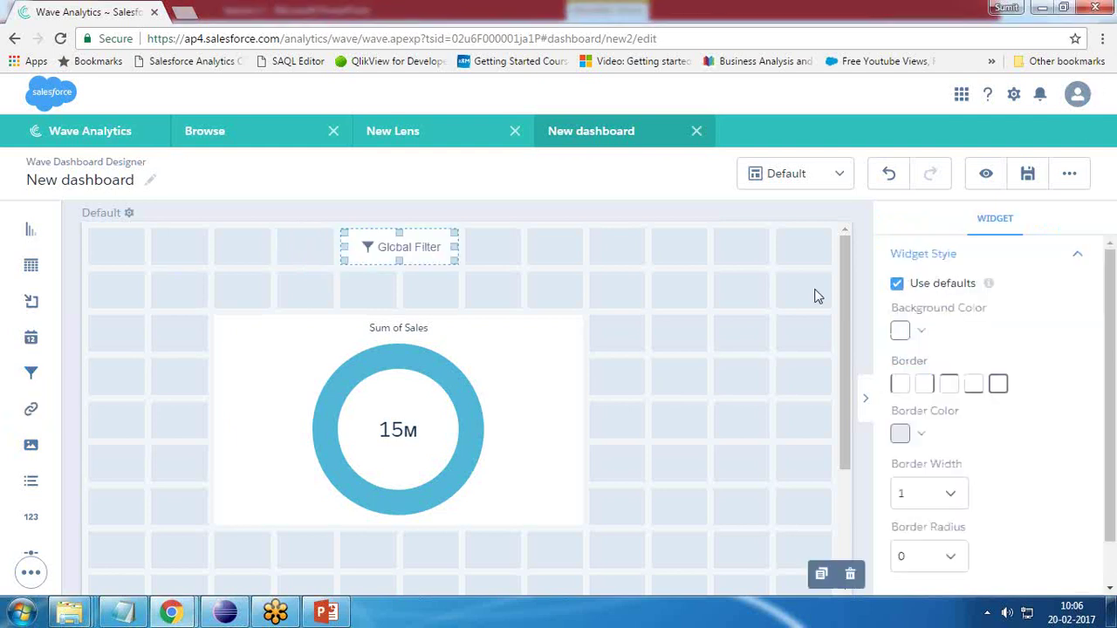
pyautogui.click(753, 344)
pyautogui.moveTo(947, 312); pyautogui.dragTo(406, 255)
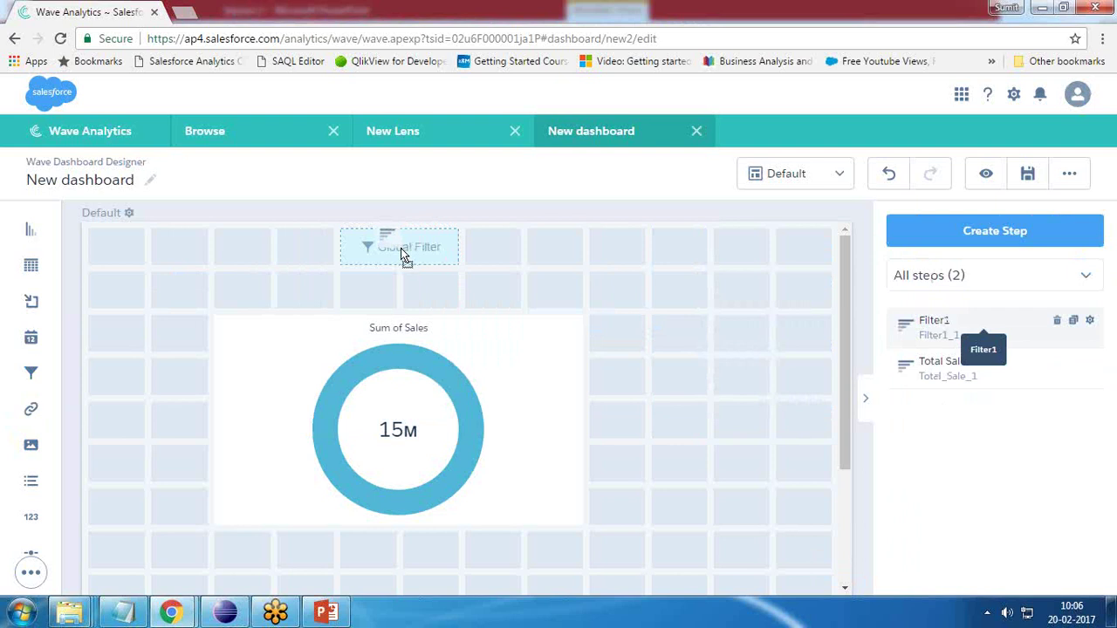
pyautogui.moveTo(400, 248); pyautogui.dragTo(402, 247)
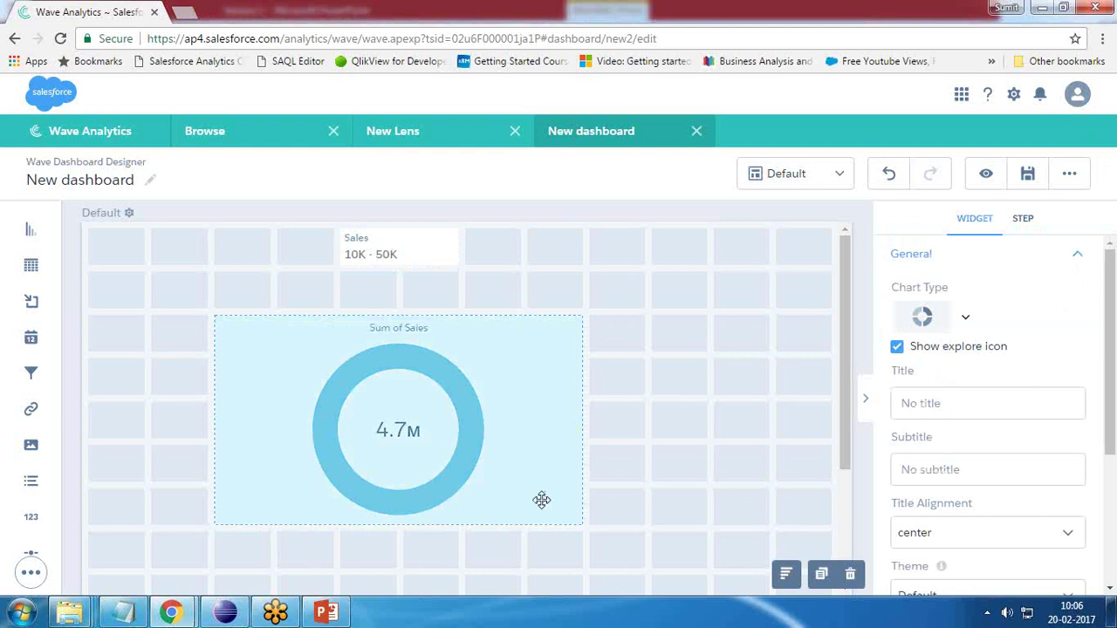
# - Move the first donut to the left edge, shrink it, and raise it one row
pyautogui.moveTo(441, 430); pyautogui.dragTo(341, 433)
pyautogui.moveTo(454, 319); pyautogui.dragTo(363, 359)
pyautogui.moveTo(259, 428); pyautogui.dragTo(263, 394)
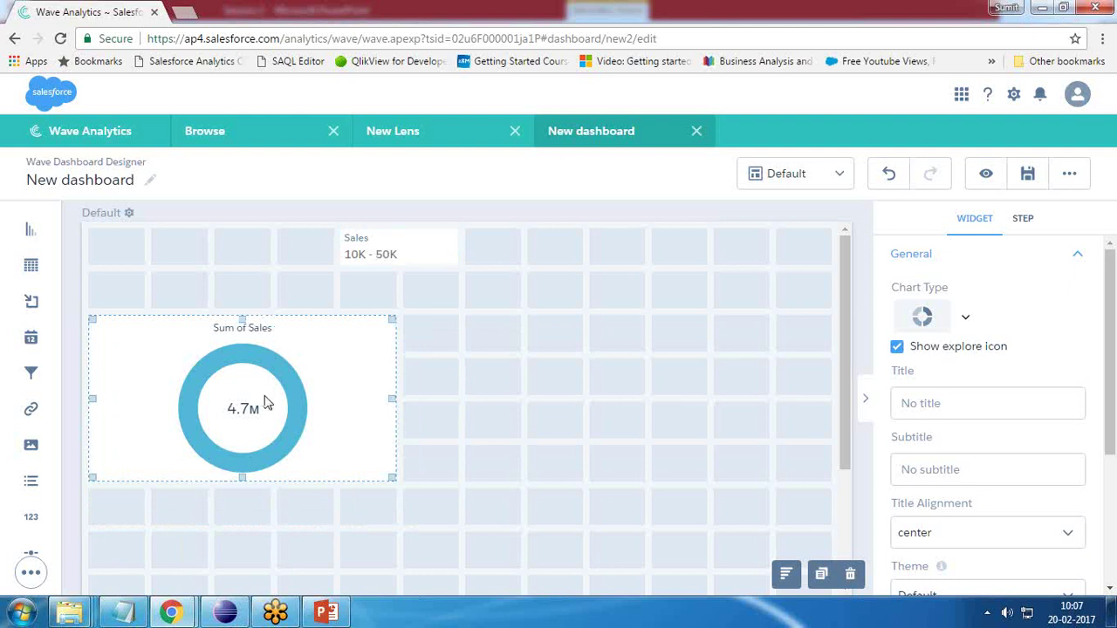
# - Add a second Total Sale chart beside it as a donut matching the first's height
pyautogui.click(492, 407)
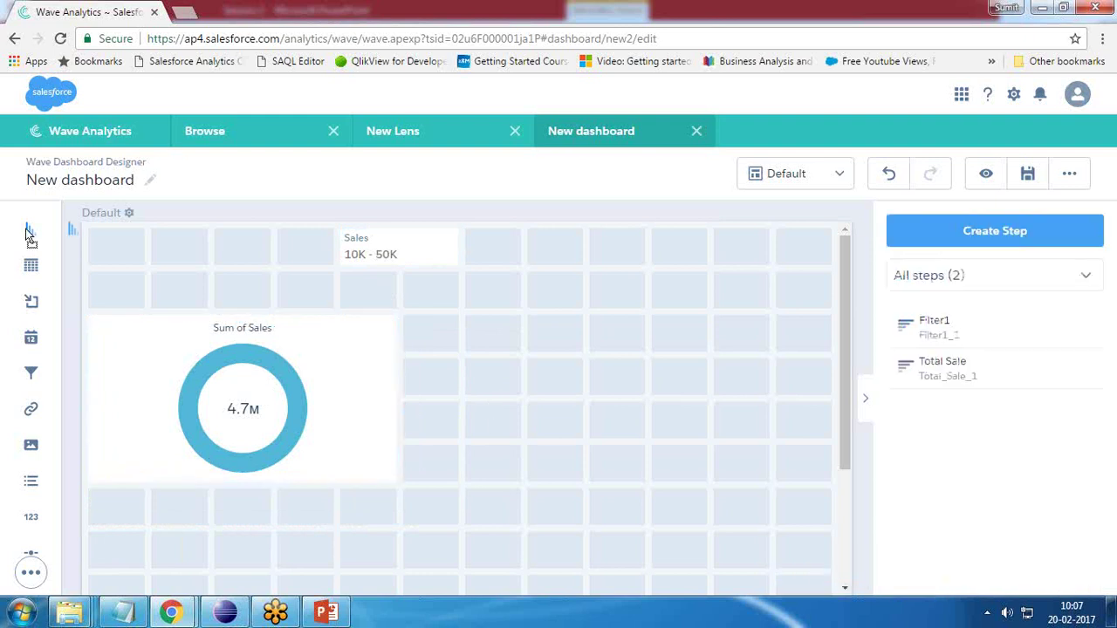
pyautogui.moveTo(31, 229); pyautogui.dragTo(470, 353)
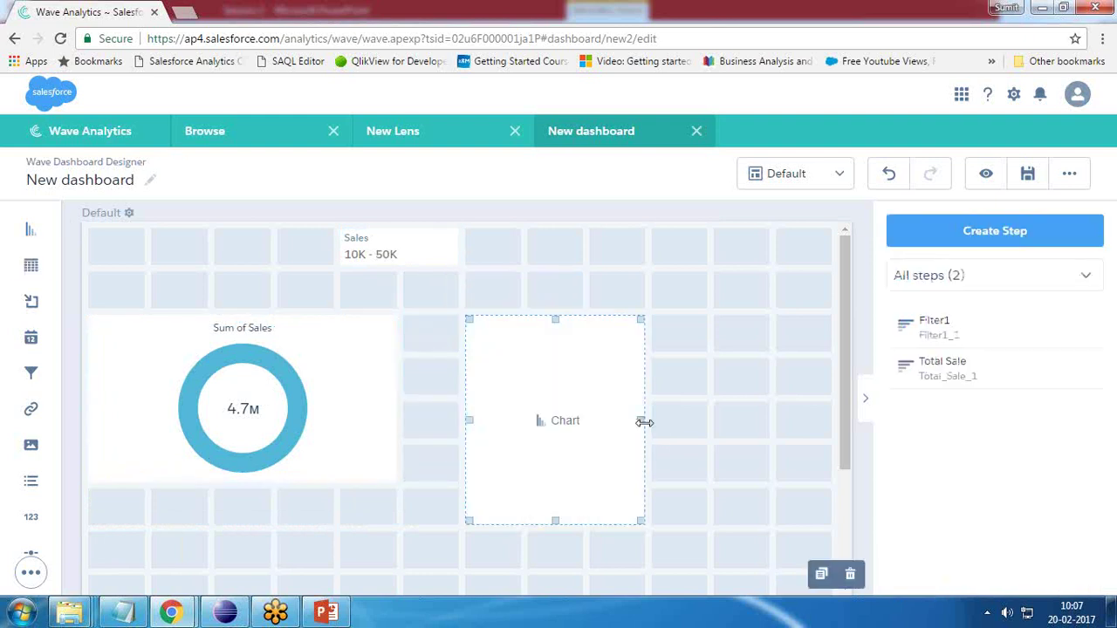
pyautogui.moveTo(644, 420); pyautogui.dragTo(704, 421)
pyautogui.moveTo(966, 375); pyautogui.dragTo(638, 417)
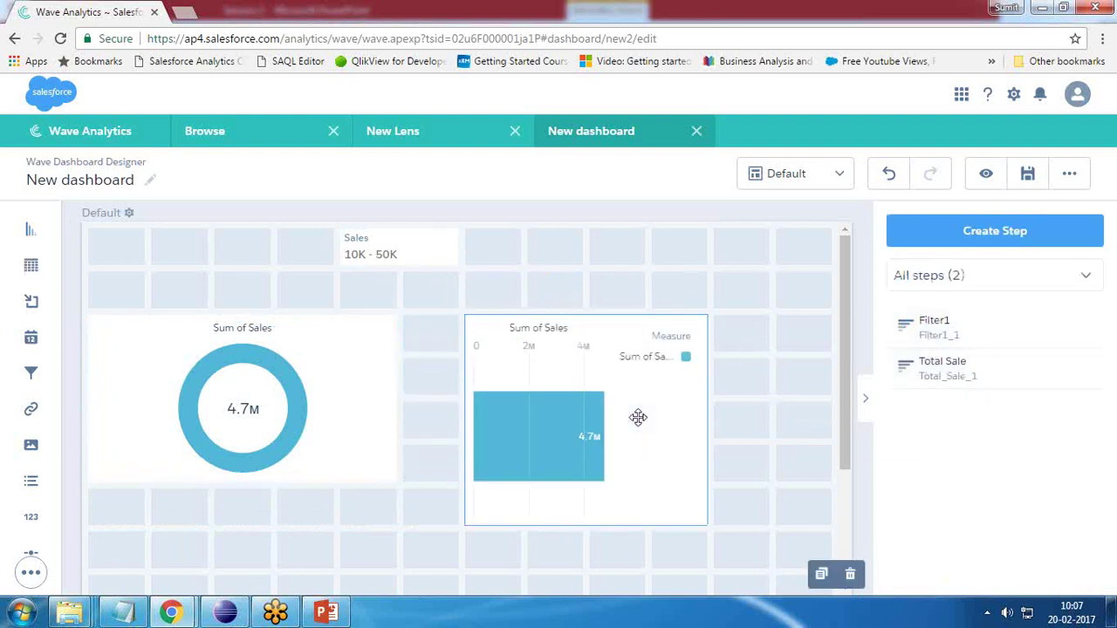
pyautogui.click(528, 428)
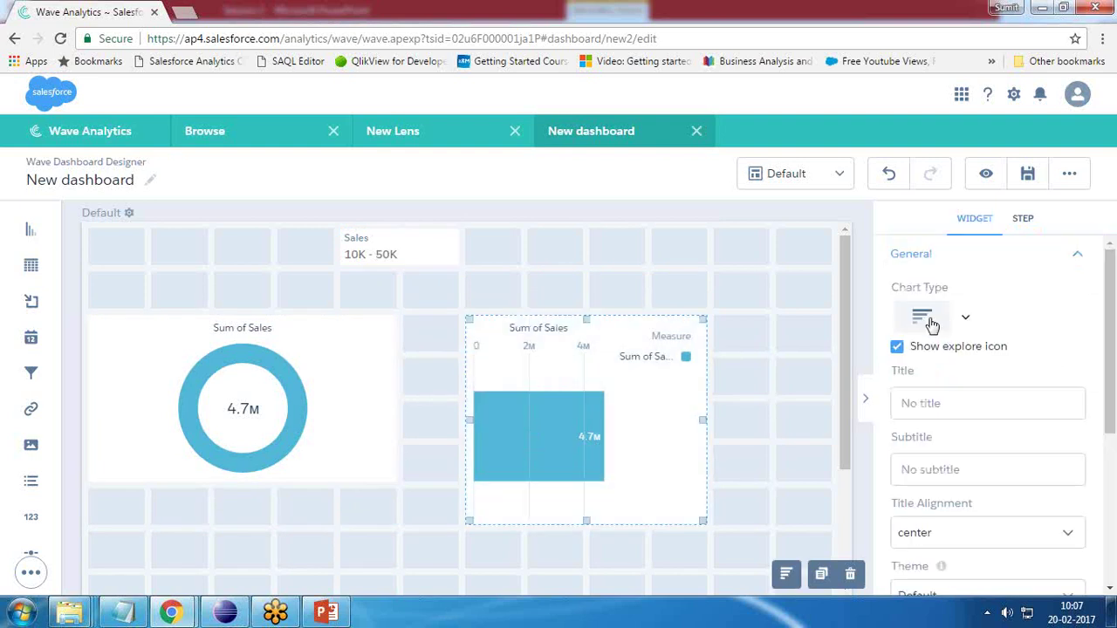
pyautogui.click(928, 320)
pyautogui.click(965, 484)
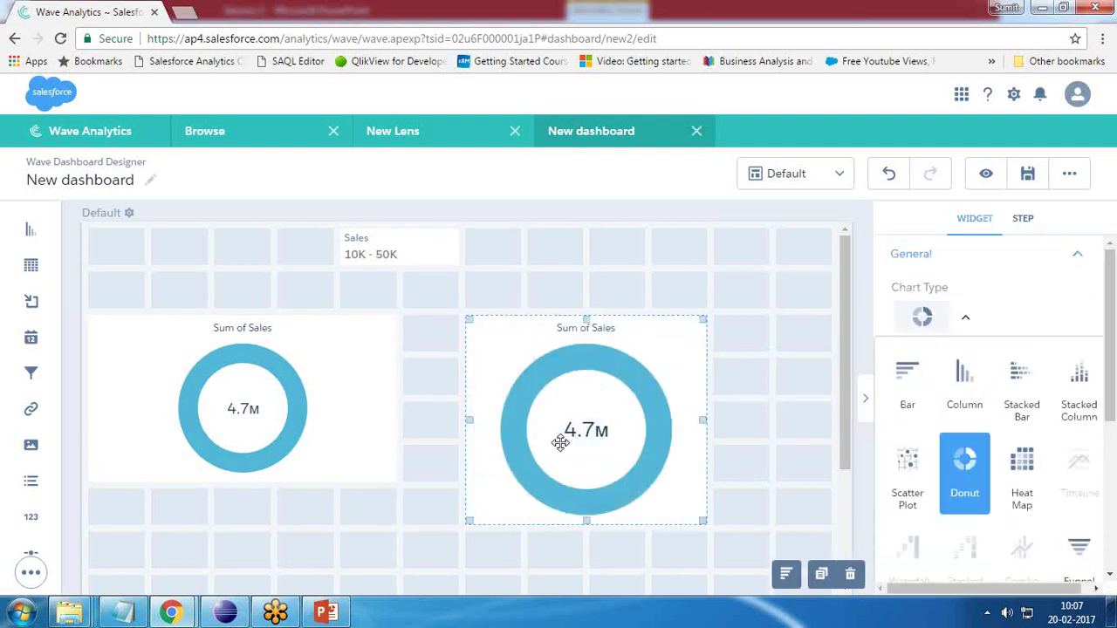
pyautogui.moveTo(704, 521); pyautogui.dragTo(648, 467)
pyautogui.click(231, 409)
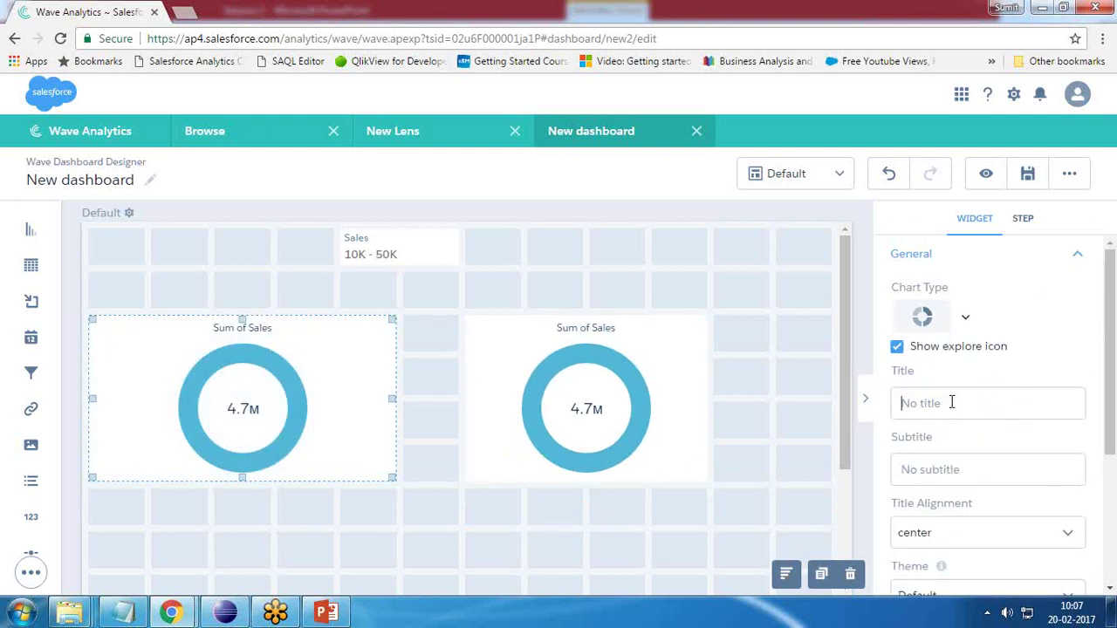
# - Title the left donut 'Total Sales Within Range' and hide its Sum of Sales measure title
pyautogui.write('Sales')
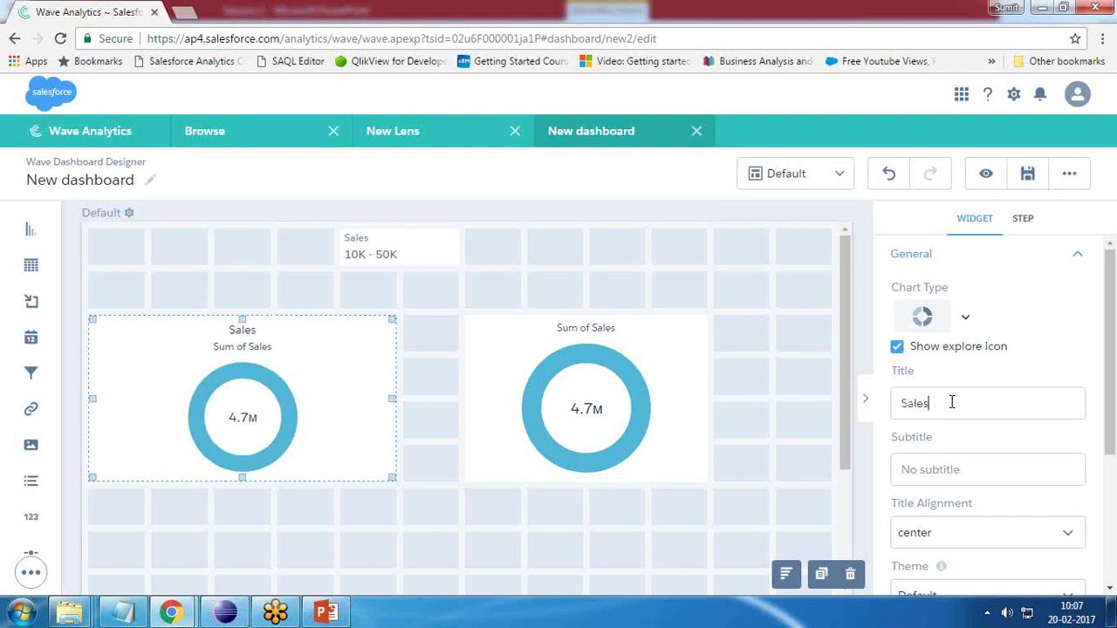
pyautogui.press('BackSpace')
pyautogui.press('BackSpace')
pyautogui.press('BackSpace')
pyautogui.press('BackSpace')
pyautogui.press('BackSpace')
pyautogui.write('To')
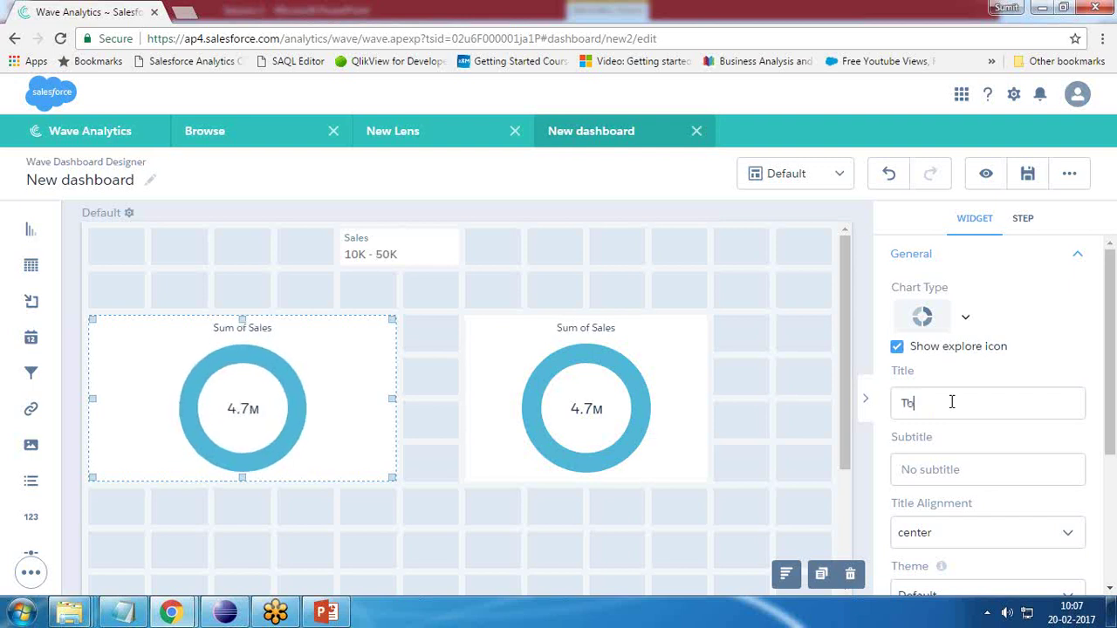
pyautogui.write('tal Sales')
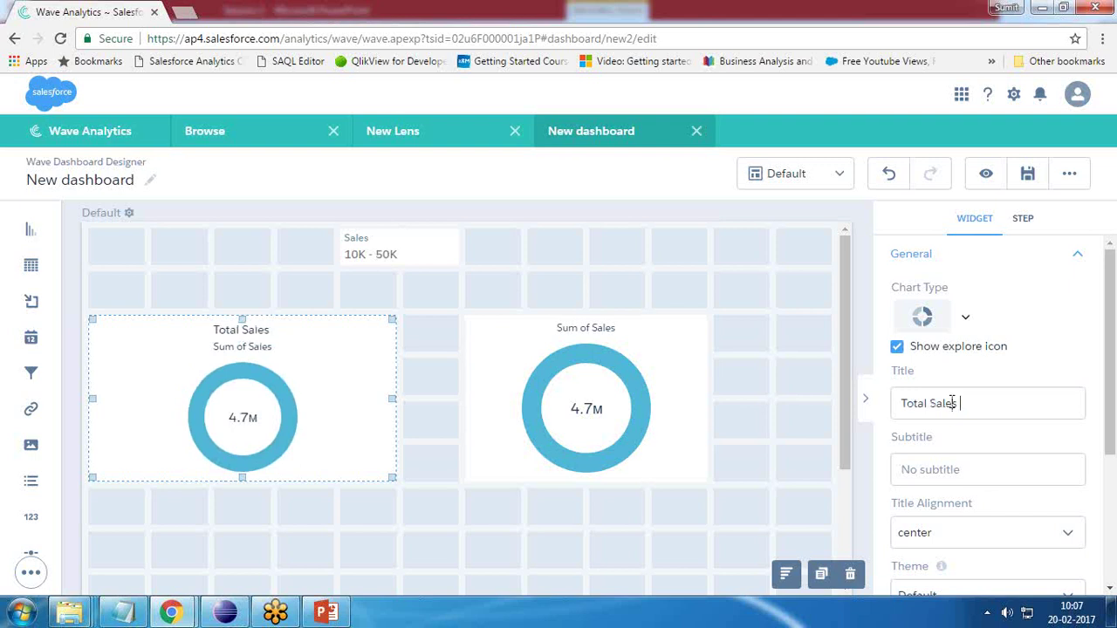
pyautogui.write(' Within Range')
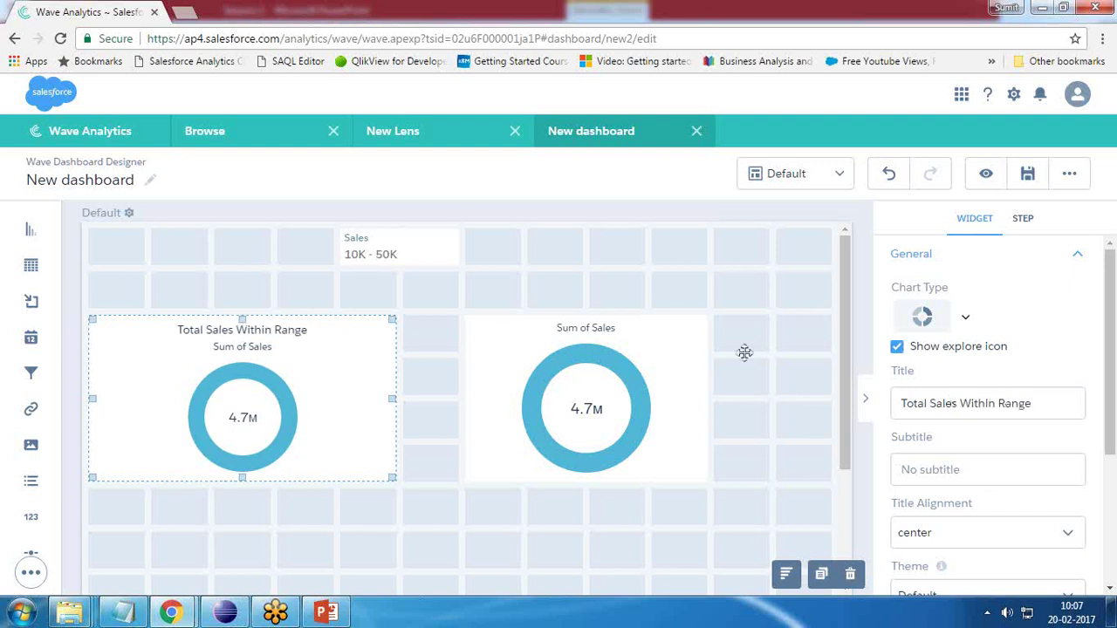
pyautogui.scroll(-2, 1010, 438)
pyautogui.scroll(-1, 1010, 438)
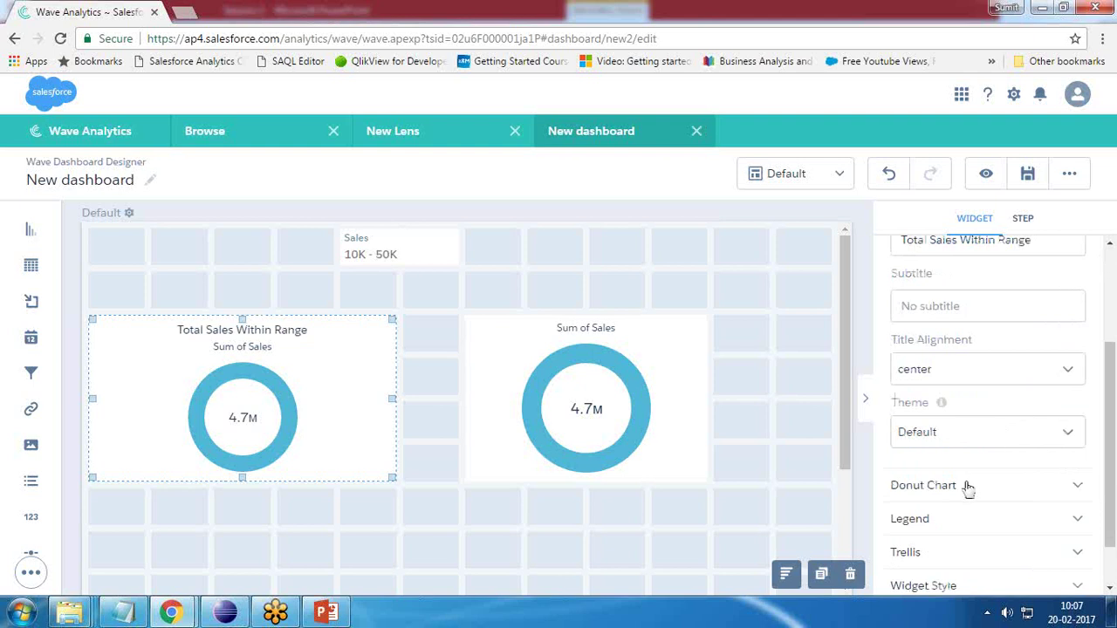
pyautogui.scroll(-2, 967, 472)
pyautogui.click(969, 430)
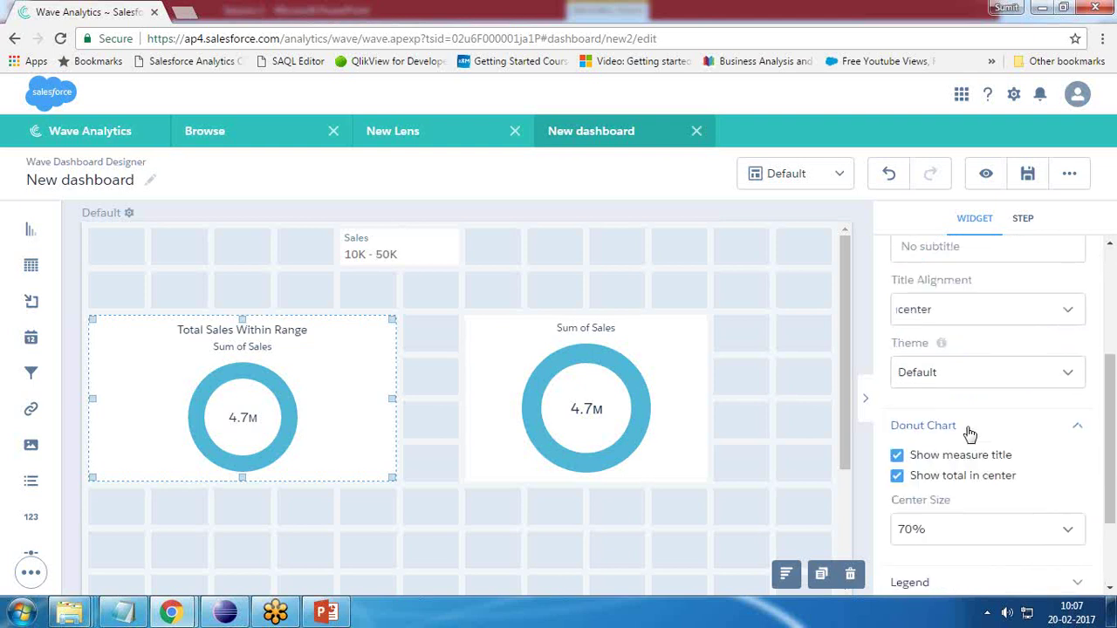
pyautogui.click(896, 455)
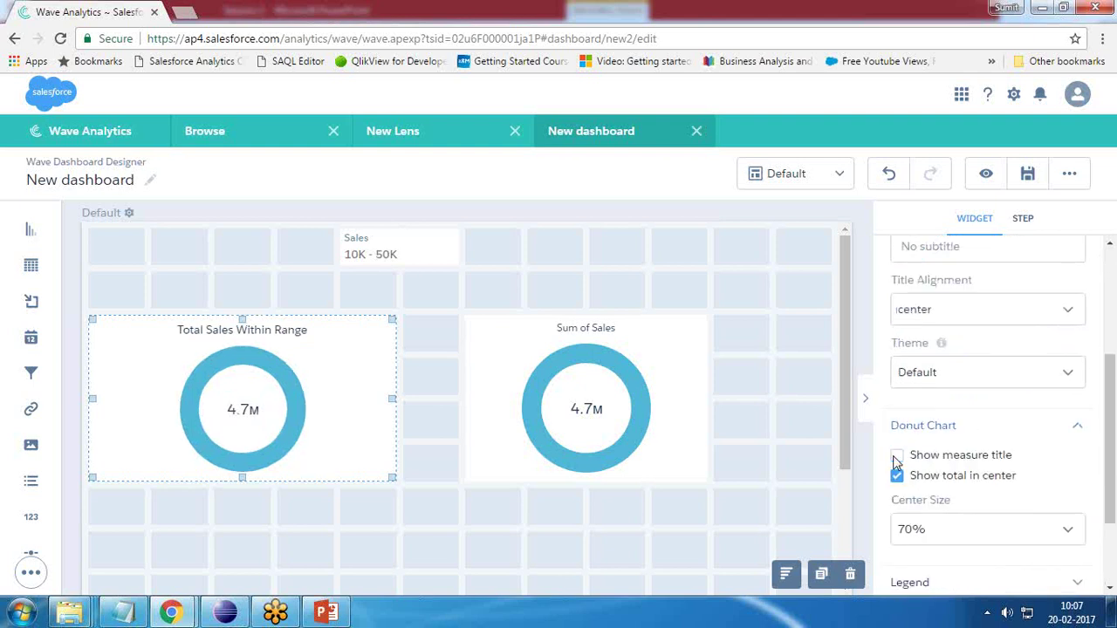
# - Title the right donut 'Total Sales' and hide its Sum of Sales subtitle
pyautogui.click(572, 374)
pyautogui.scroll(3, 983, 385)
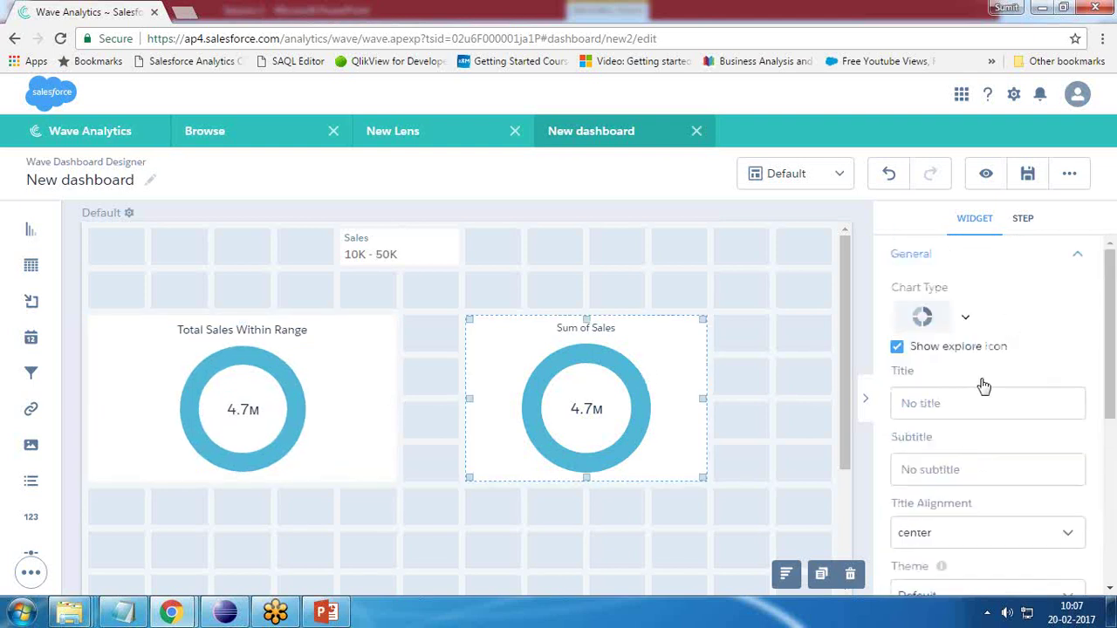
pyautogui.write('Tpy')
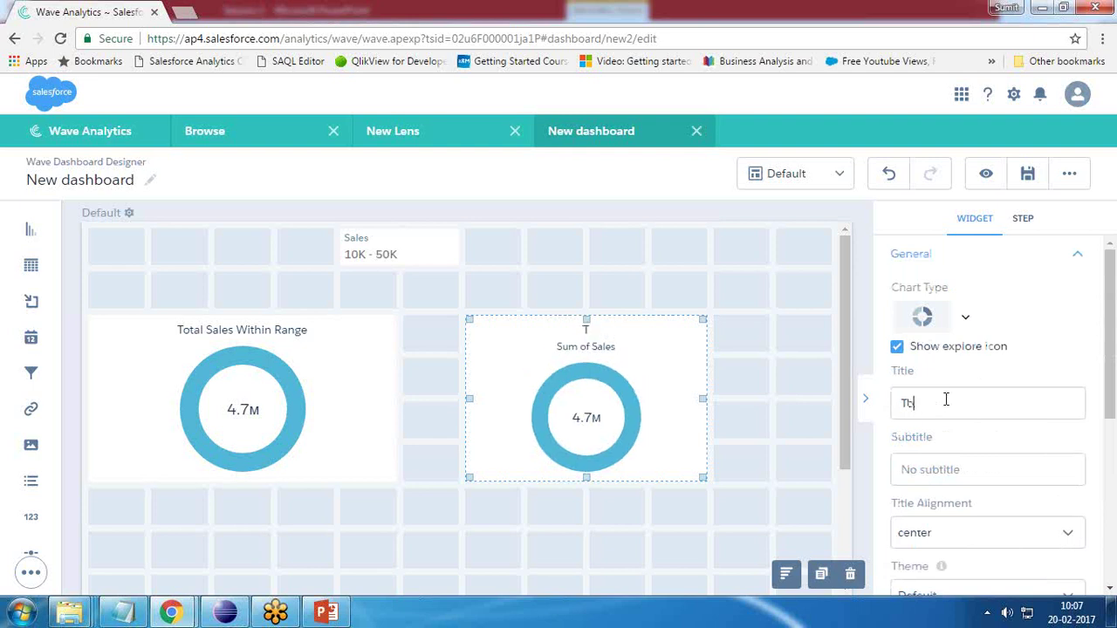
pyautogui.write('tal Sales')
pyautogui.scroll(-3, 950, 454)
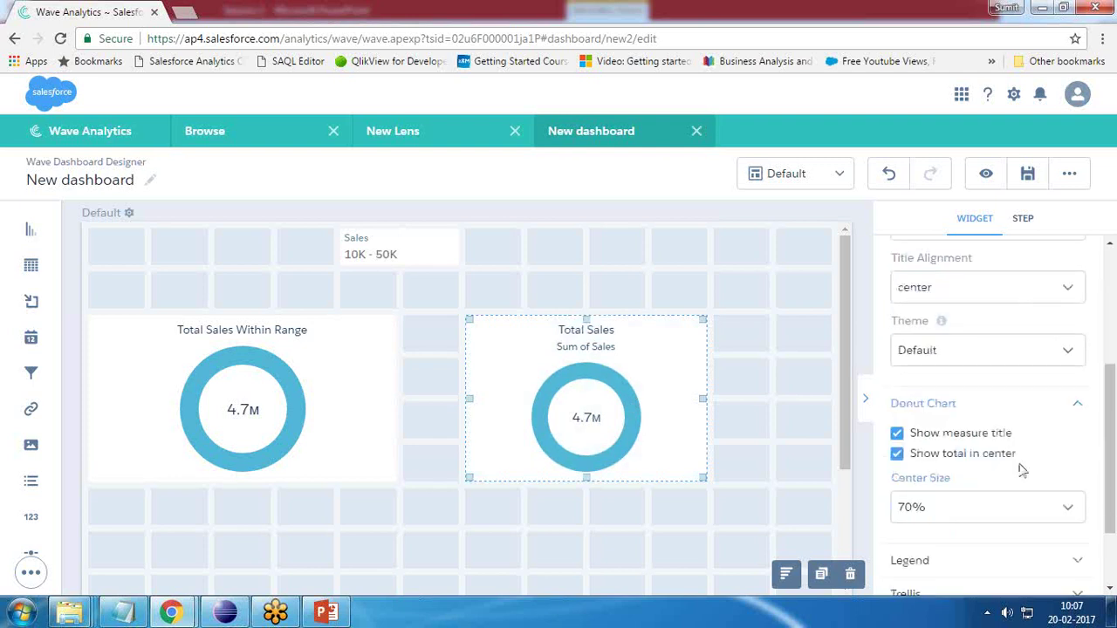
pyautogui.click(899, 434)
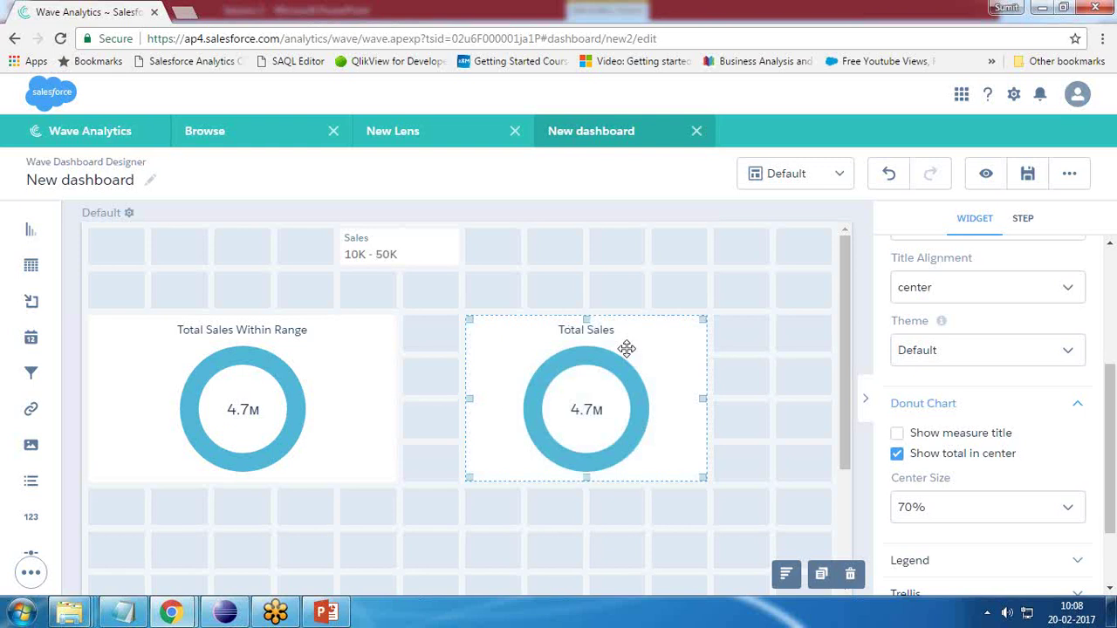
# - Make the Total_Sale_1 step ignore global filters so both donuts show 15M, and shift the Sales filter left
pyautogui.click(1025, 222)
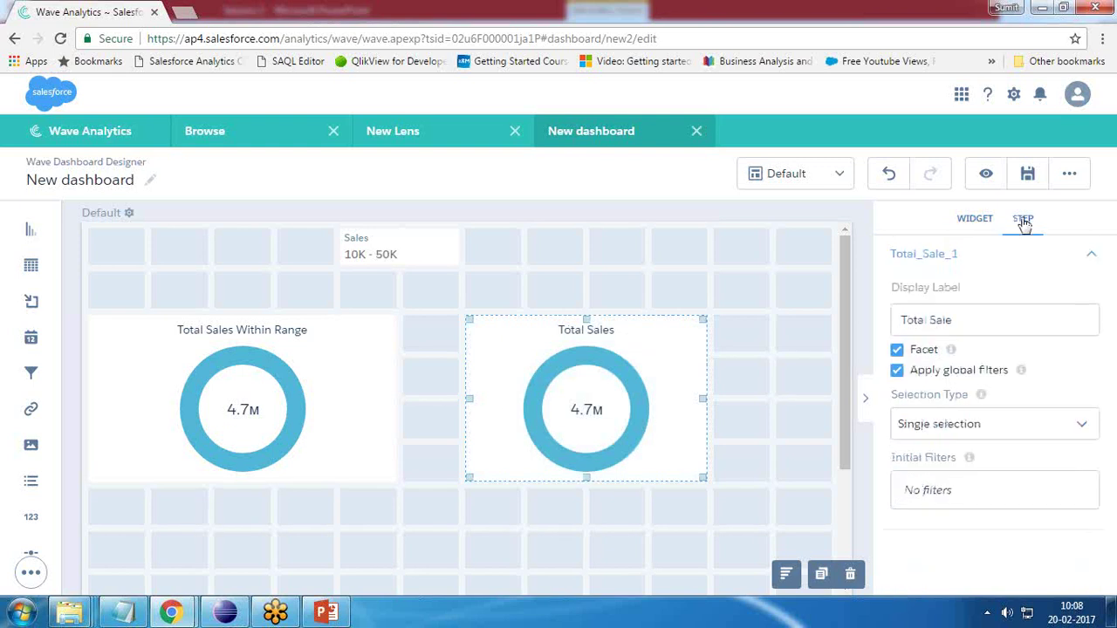
pyautogui.click(898, 371)
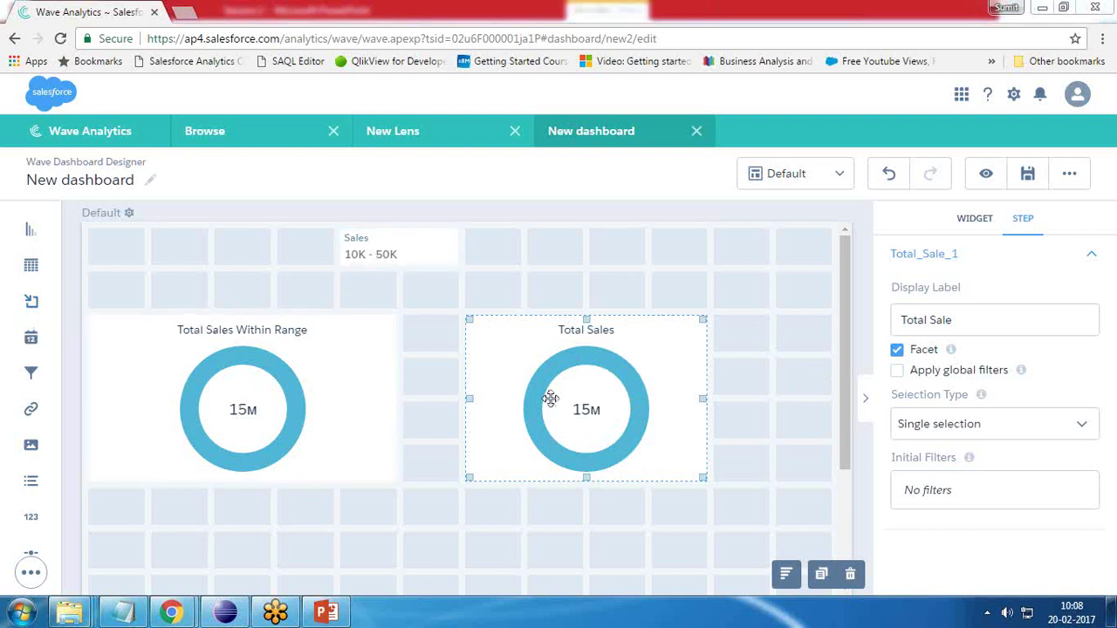
pyautogui.moveTo(376, 236); pyautogui.dragTo(203, 244)
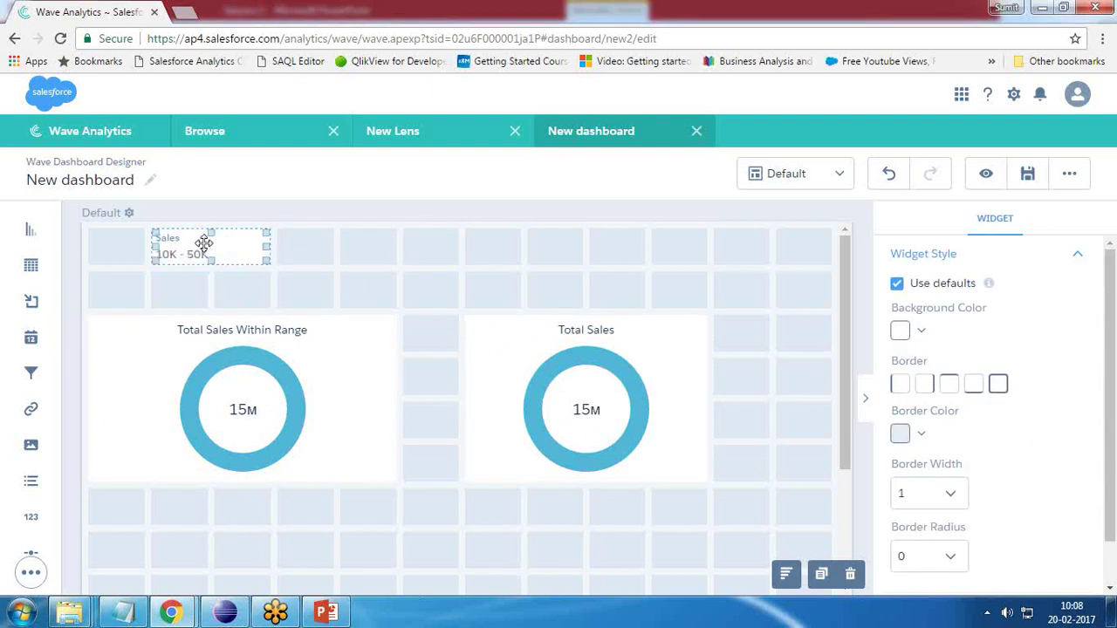
pyautogui.click(616, 385)
pyautogui.click(1022, 221)
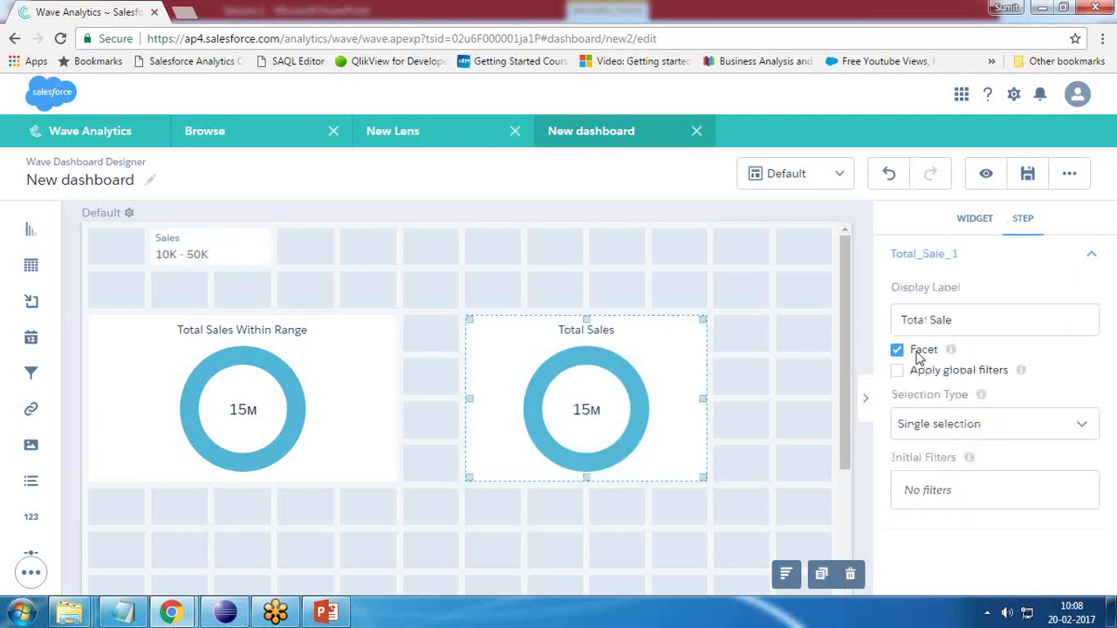